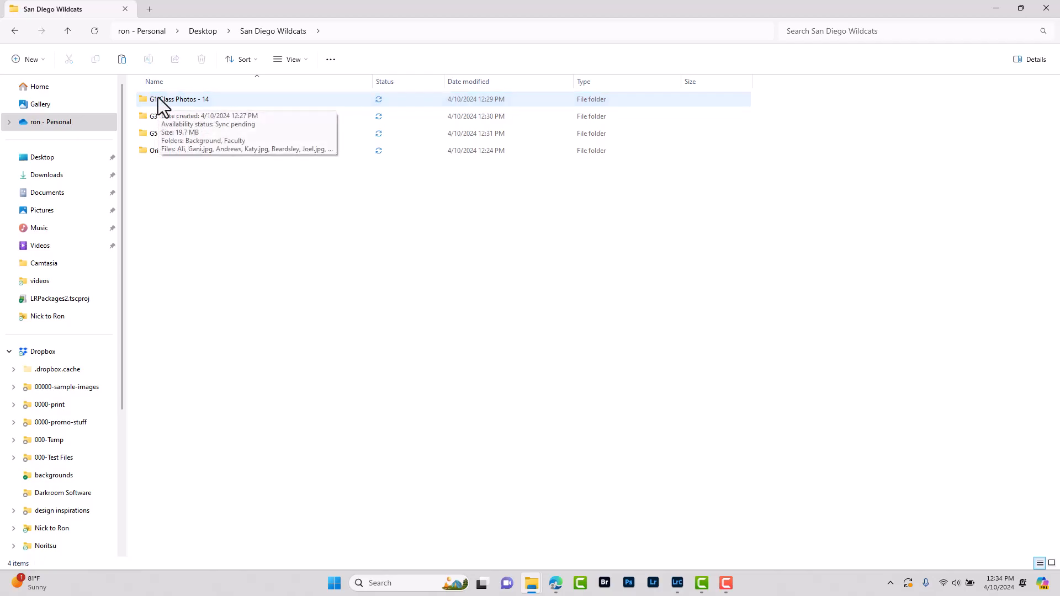
# Open G1 Class Photos - 14 to see its Background and Faculty folders and student photos
pyautogui.doubleClick(158, 97)
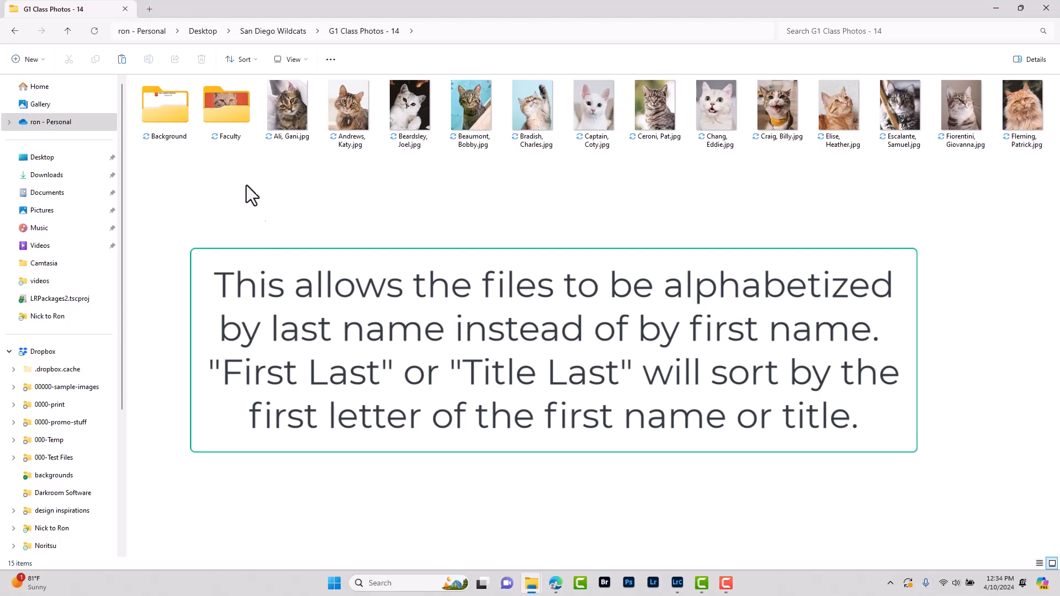
# Check the teacher photos in the Faculty folder, then return to G1 Class Photos - 14
pyautogui.click(227, 110)
pyautogui.doubleClick(227, 111)
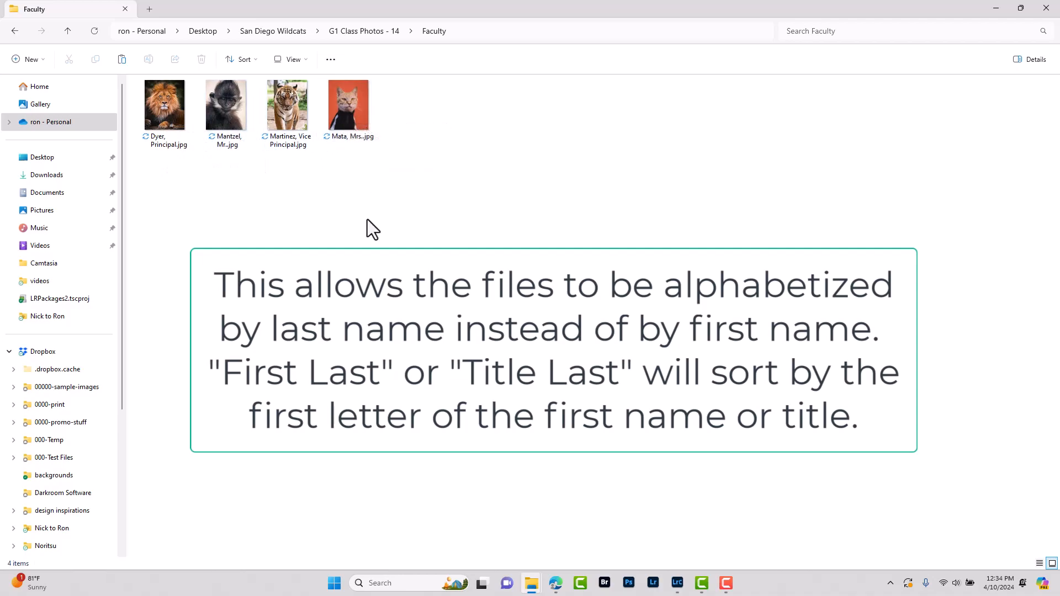
pyautogui.click(14, 30)
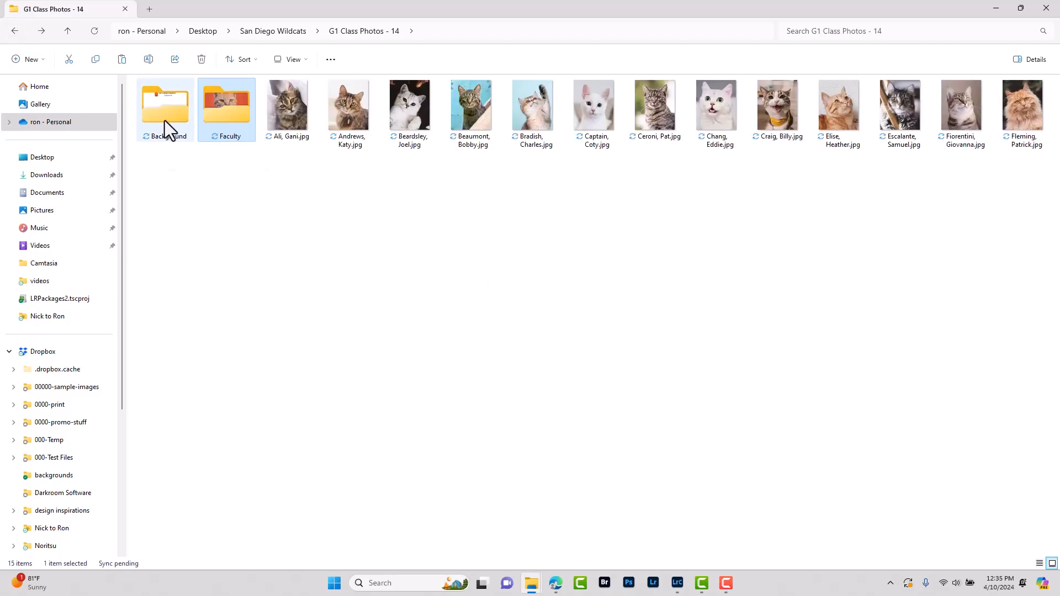
# Preview background.jpg from the Background folder in Photos
pyautogui.moveTo(164, 120)
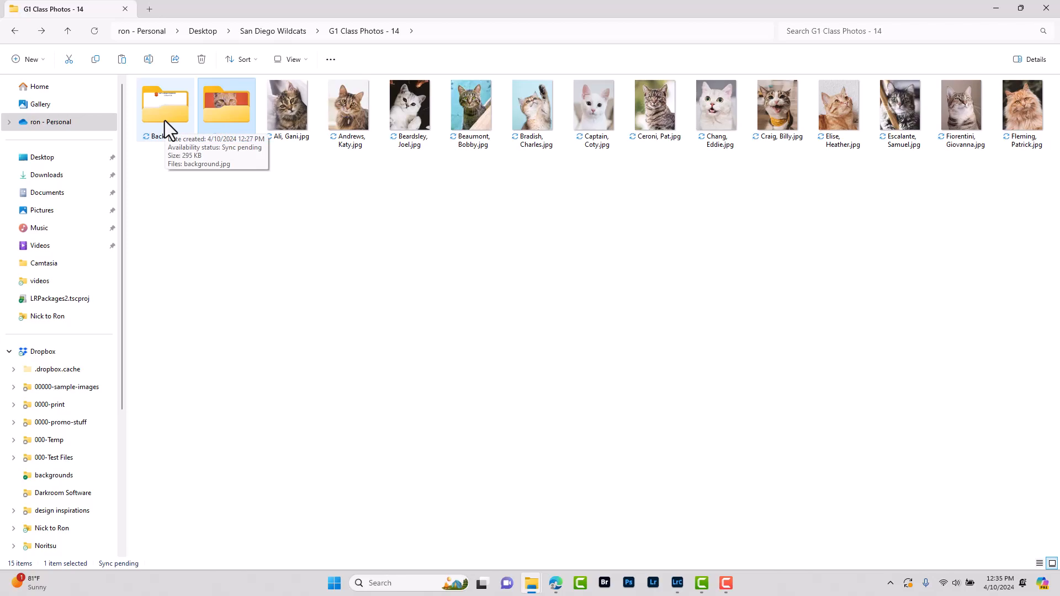
pyautogui.doubleClick(165, 121)
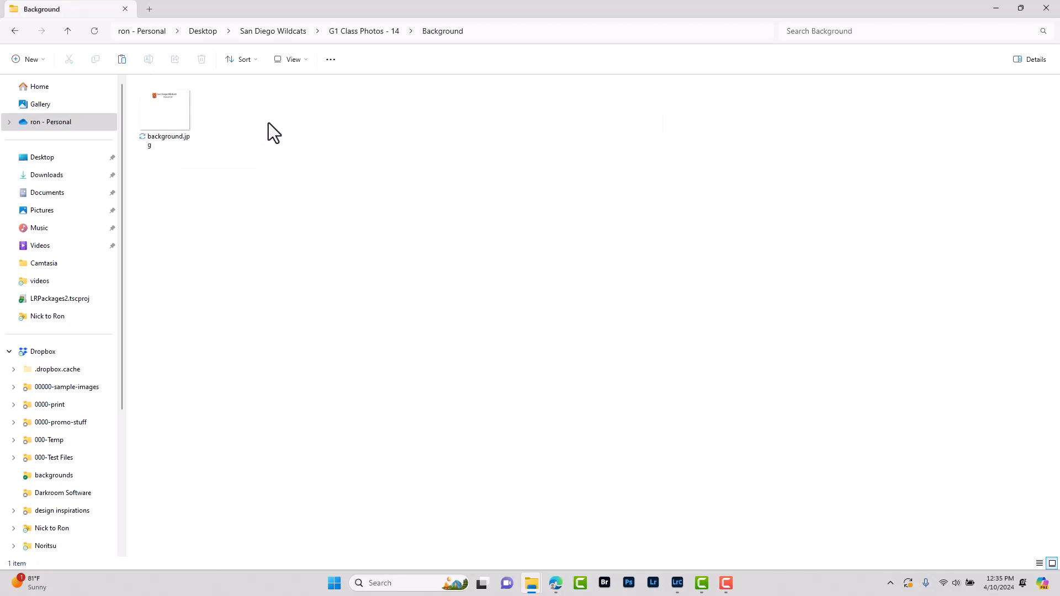
pyautogui.click(167, 118)
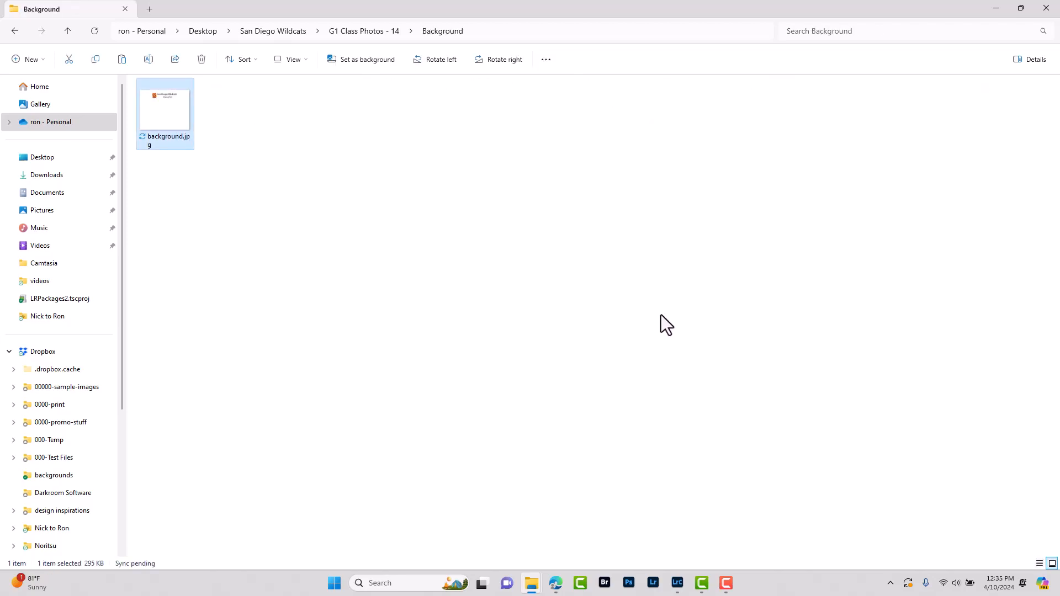
pyautogui.doubleClick(168, 122)
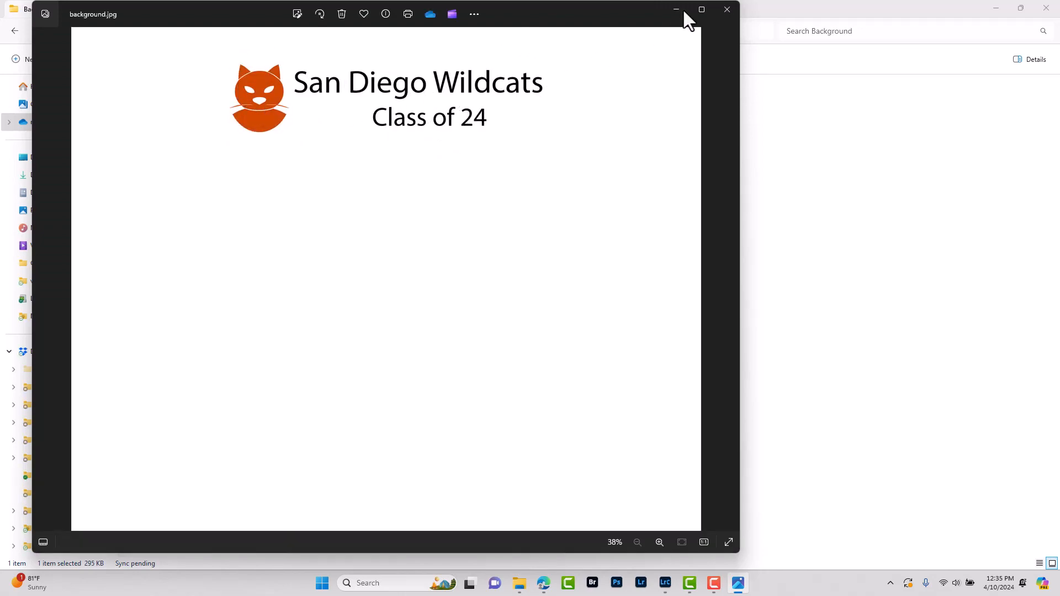
# Close the image preview and launch the Qprints Simple Order System from the ordering page
pyautogui.click(724, 7)
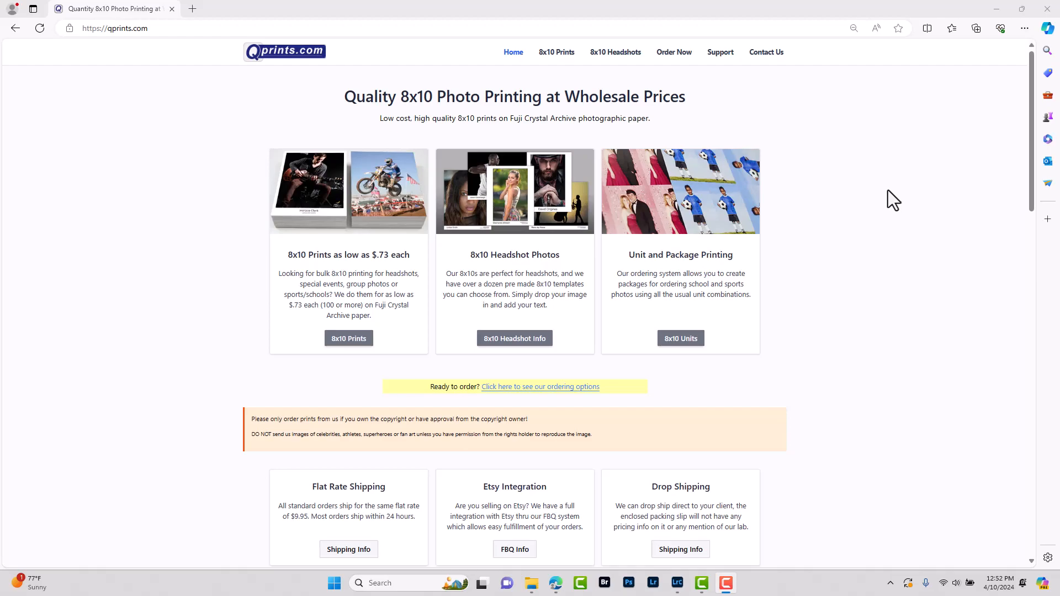
pyautogui.click(671, 54)
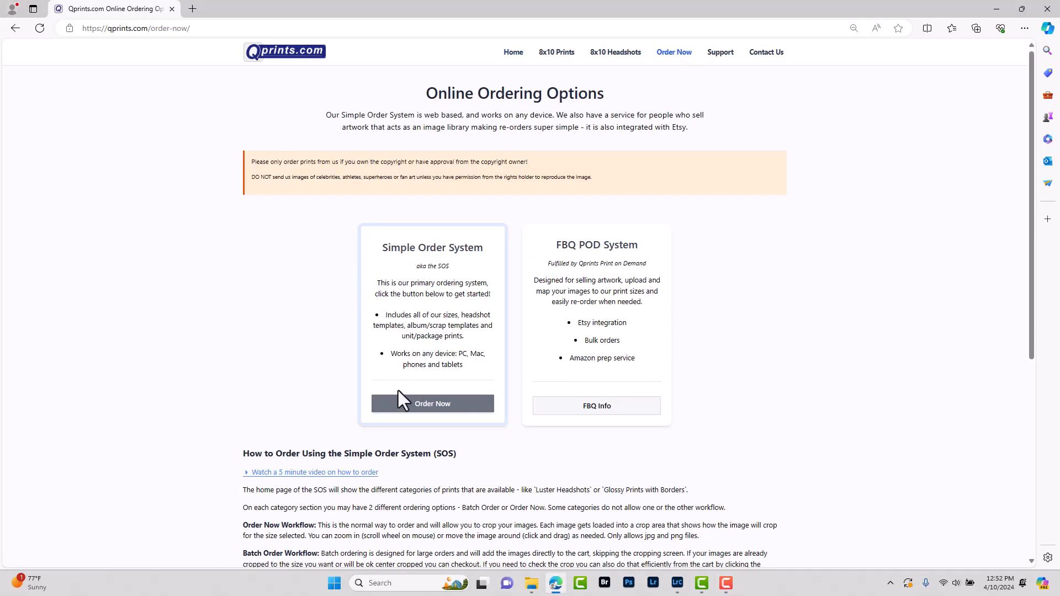
pyautogui.click(426, 411)
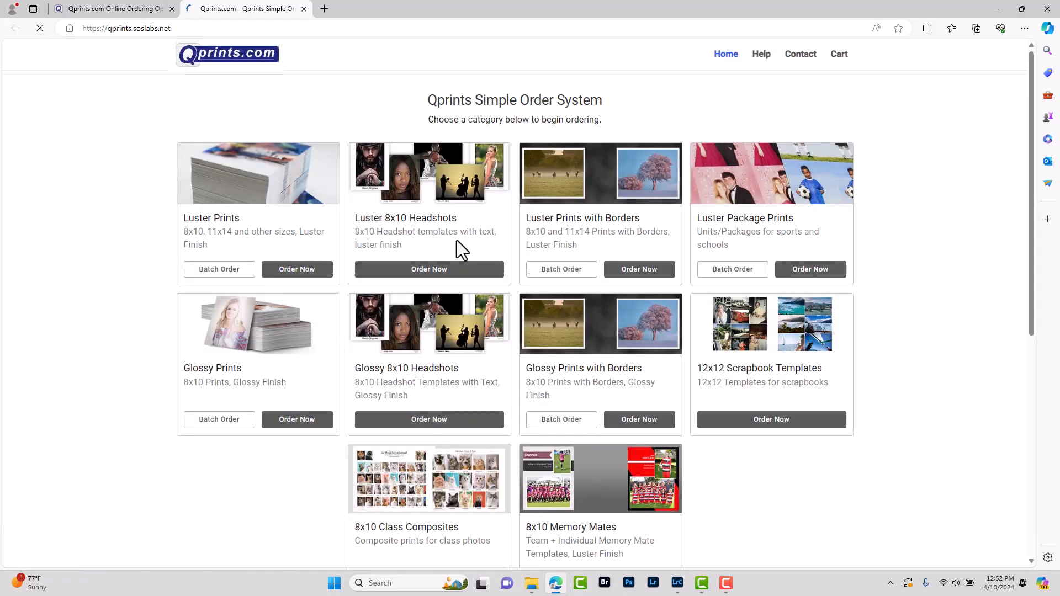
# Open the 8x10 Class Composites catalog and scroll through its template sizes
pyautogui.scroll(-4, 456, 240)
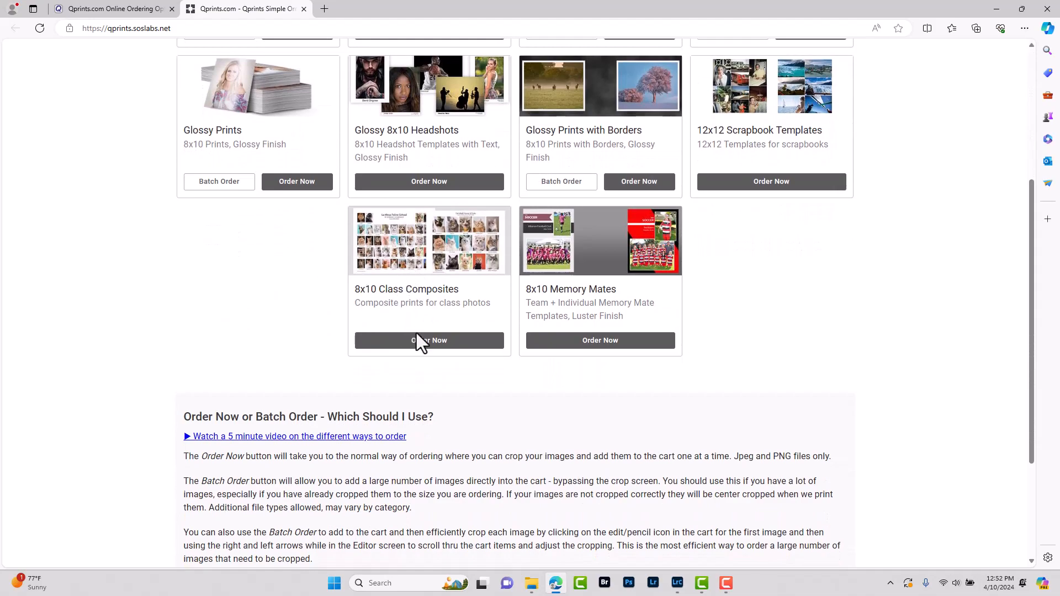
pyautogui.click(420, 342)
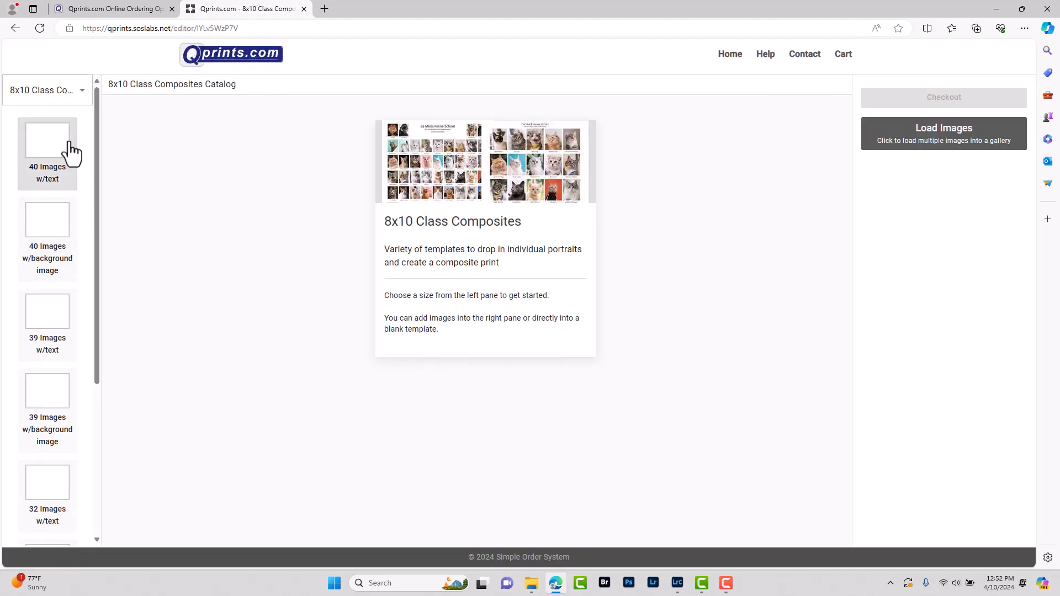
pyautogui.scroll(-4, 69, 153)
pyautogui.scroll(5, 63, 278)
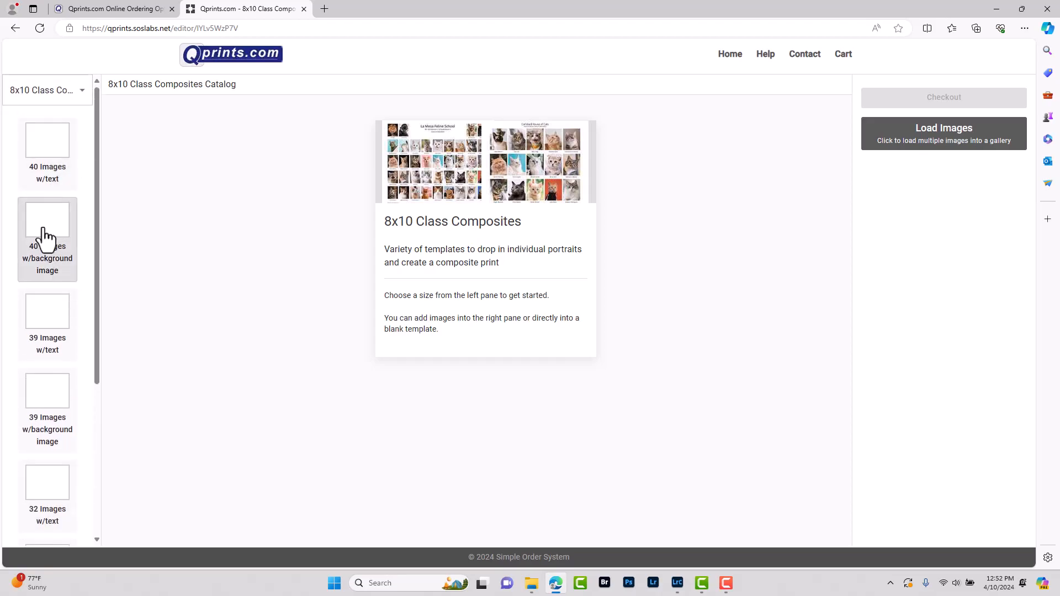
pyautogui.scroll(-2, 44, 237)
pyautogui.scroll(-2, 8, 369)
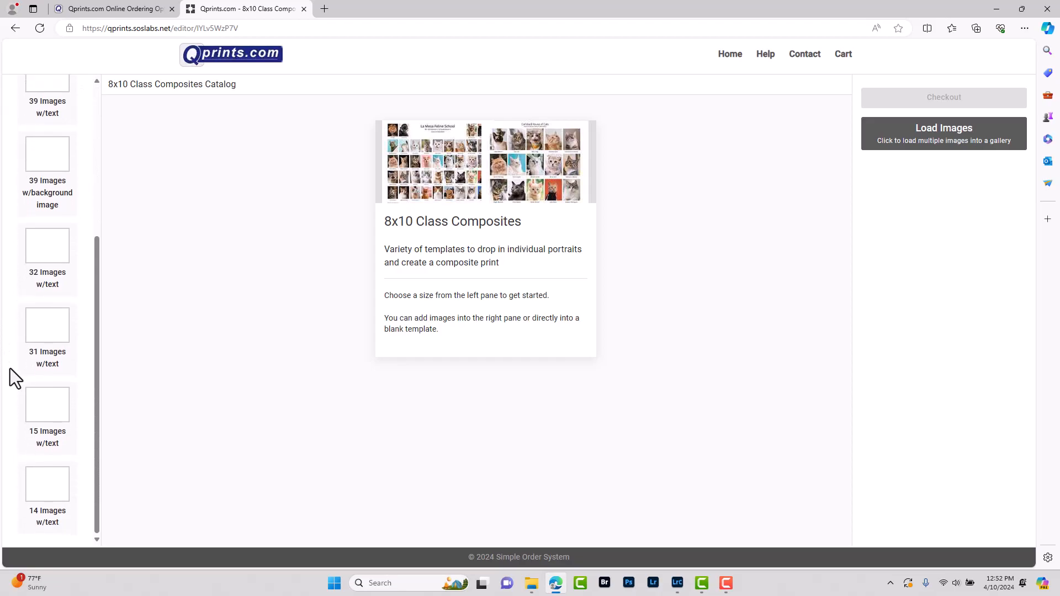
# Pick the 14 Images w/text template, headed 'San Diego Wildcats' with subtitle '1st Grade 2024'
pyautogui.click(54, 492)
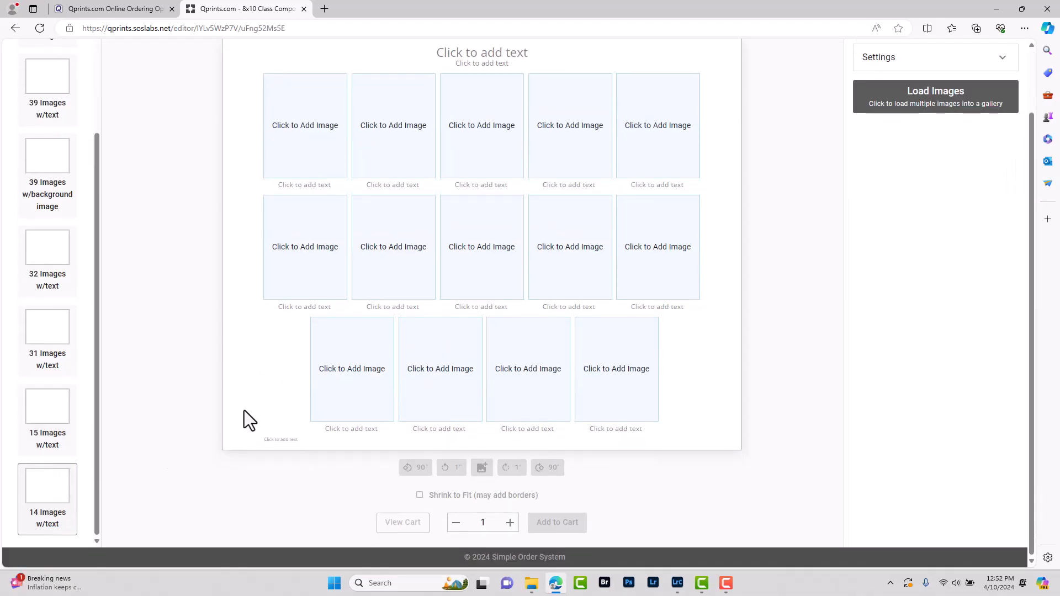
pyautogui.scroll(2, 244, 410)
pyautogui.click(500, 126)
pyautogui.write('San Diego Wildcats')
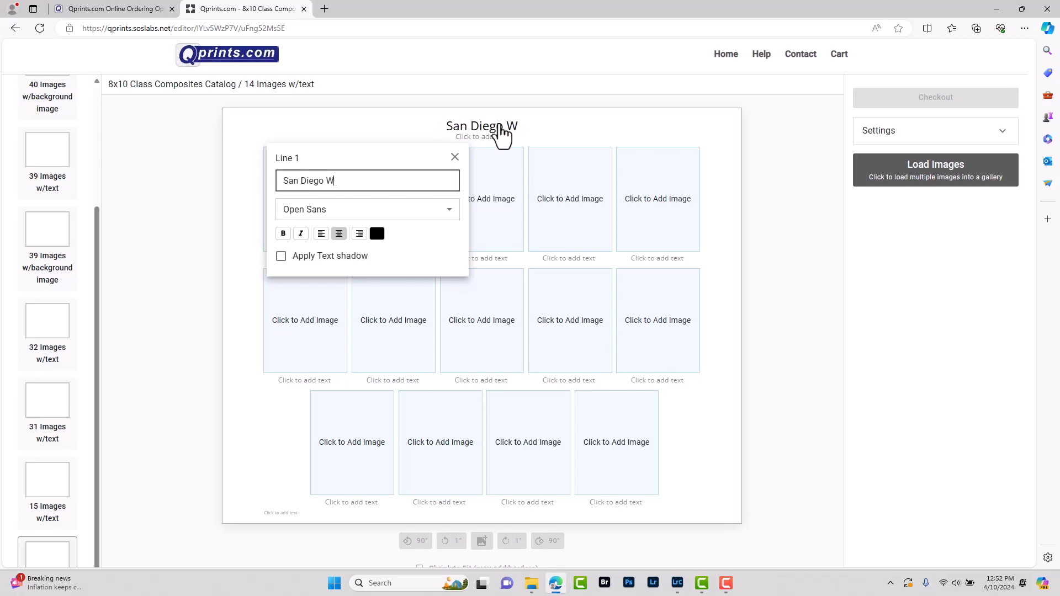
pyautogui.click(486, 137)
pyautogui.write('1st Grade 202')
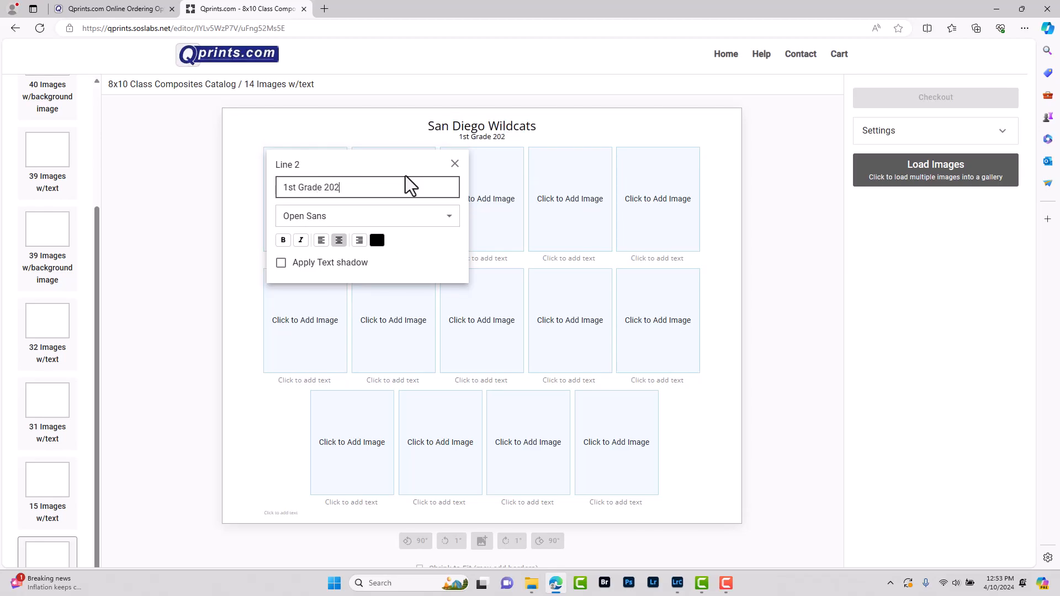
pyautogui.write('4')
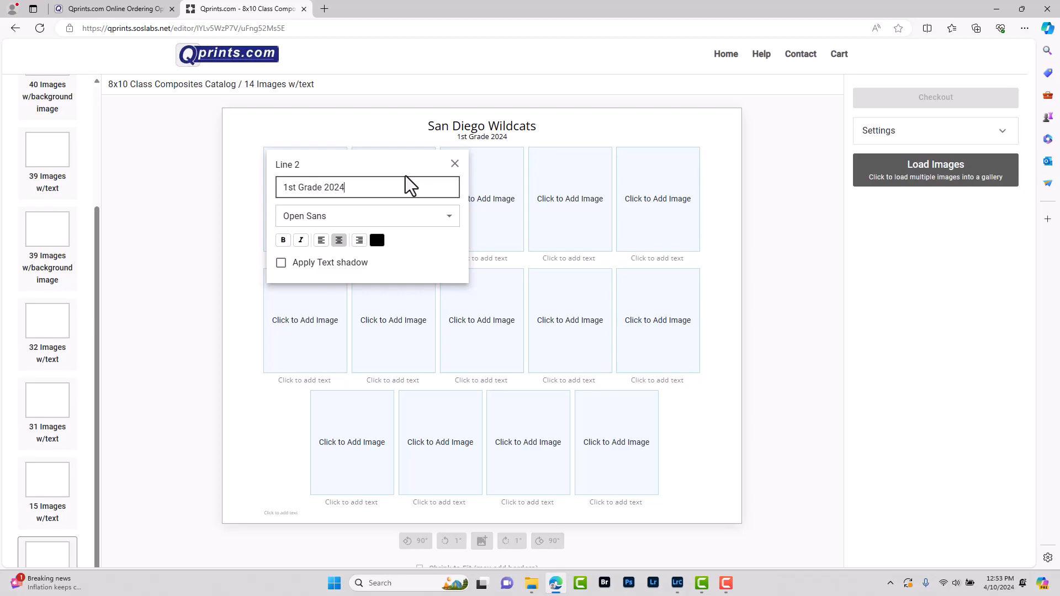
pyautogui.click(455, 163)
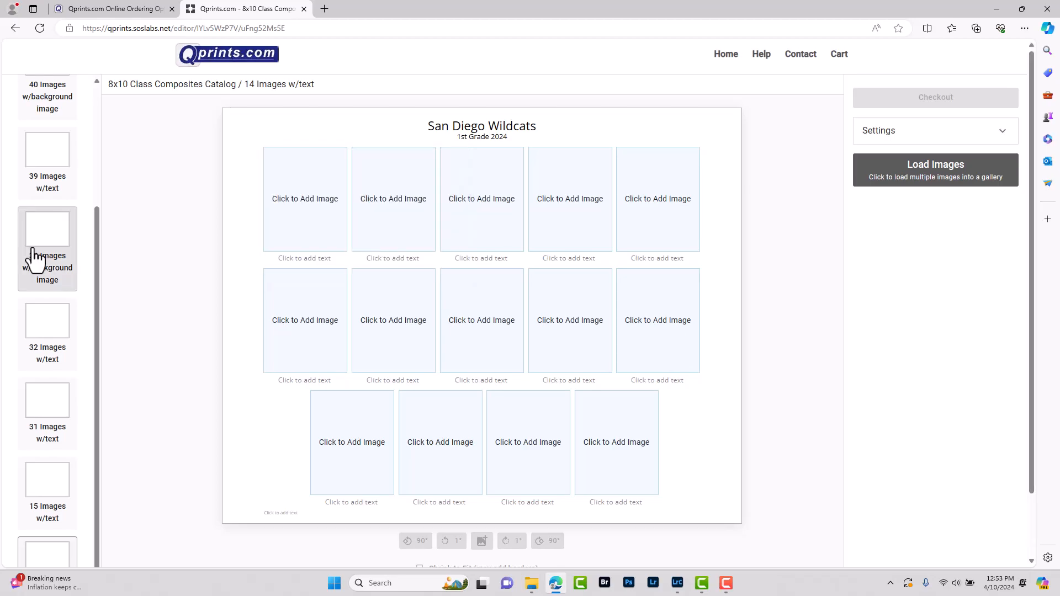
# Place the orange-cat faculty photo in the composite's first slot
pyautogui.click(300, 207)
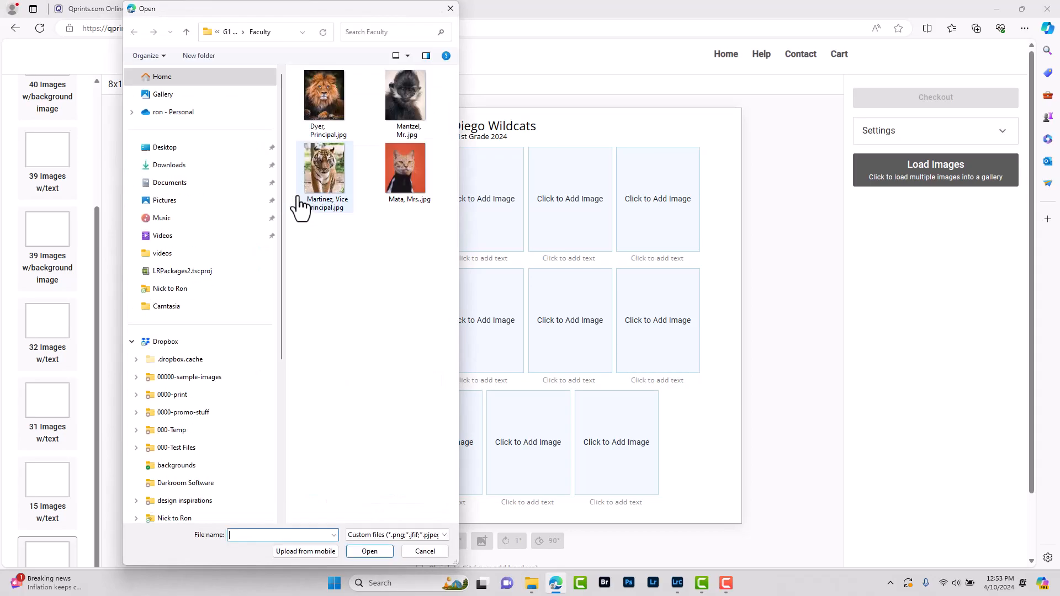
pyautogui.click(404, 170)
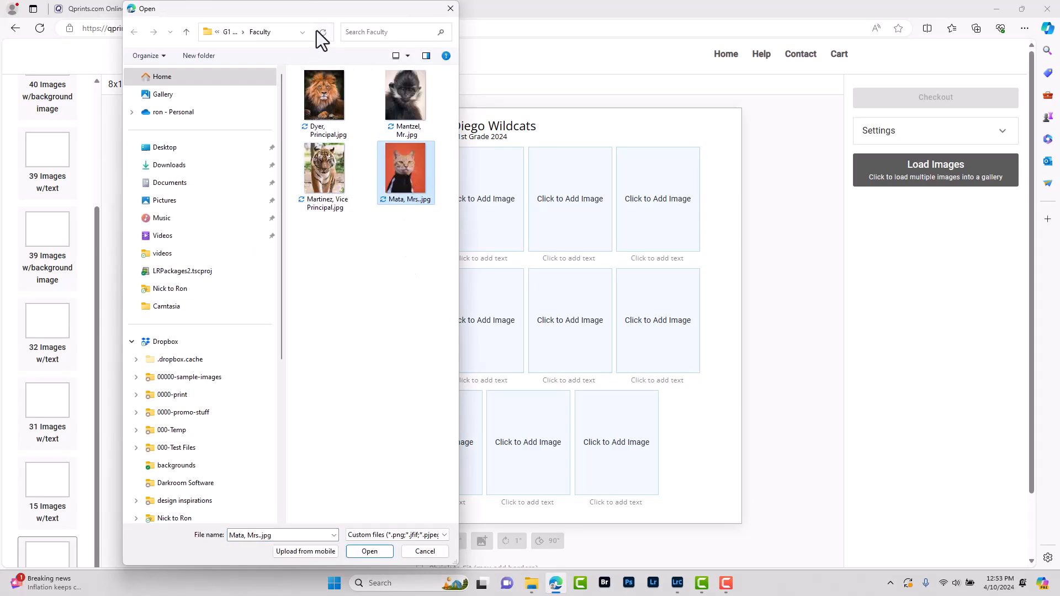
pyautogui.click(375, 552)
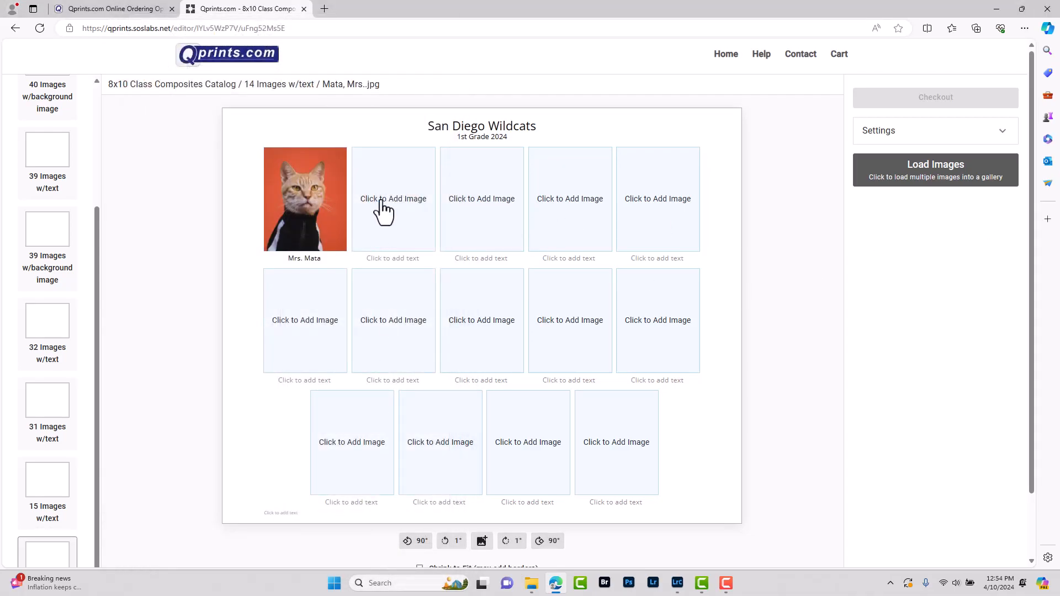
# Load all student photos from G1 Class Photos - 14 into the gallery
pyautogui.click(938, 176)
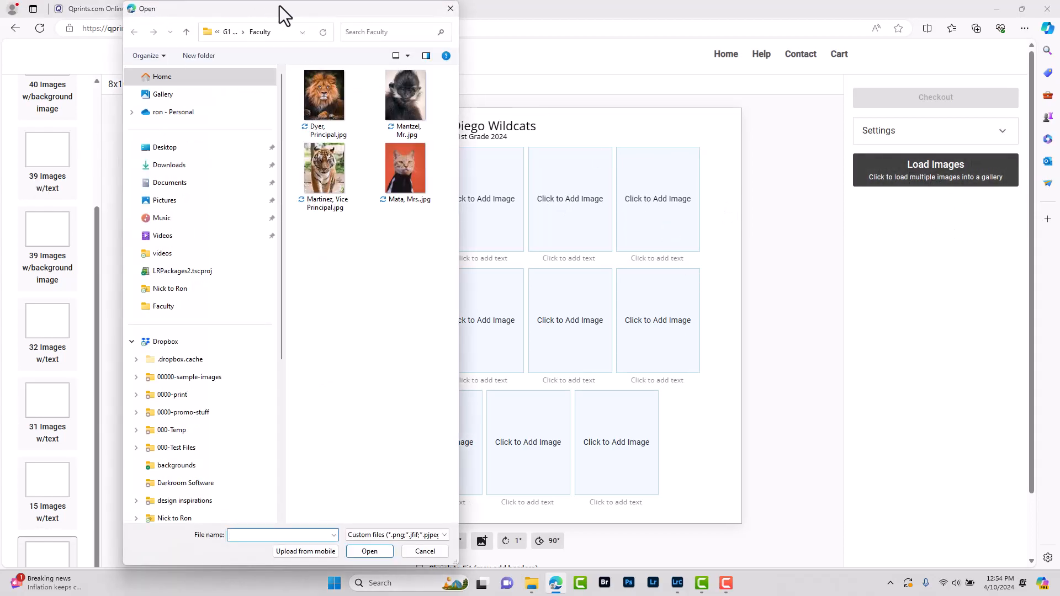
pyautogui.click(226, 33)
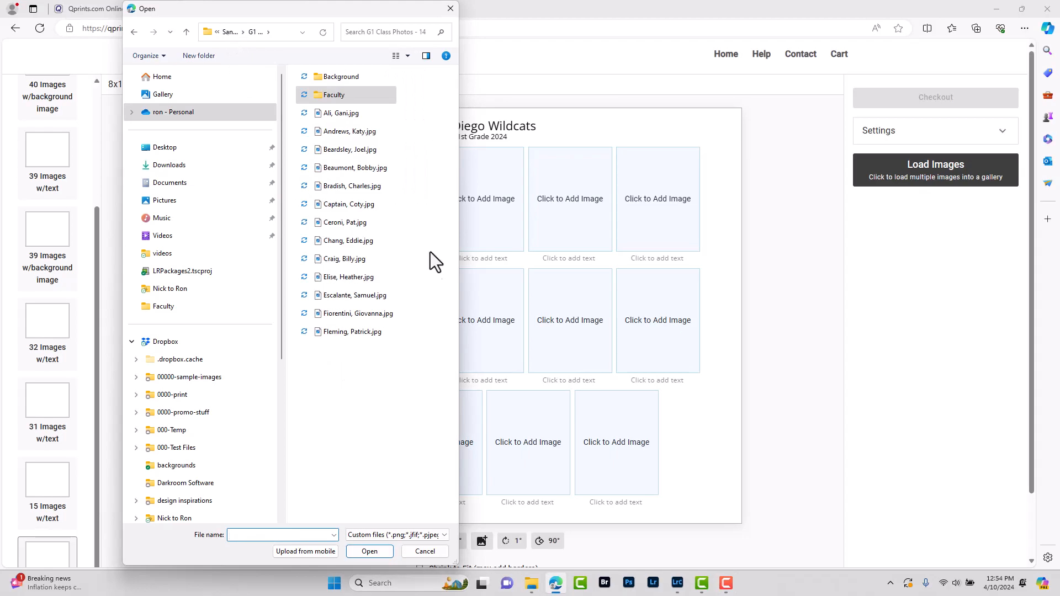
pyautogui.click(339, 113)
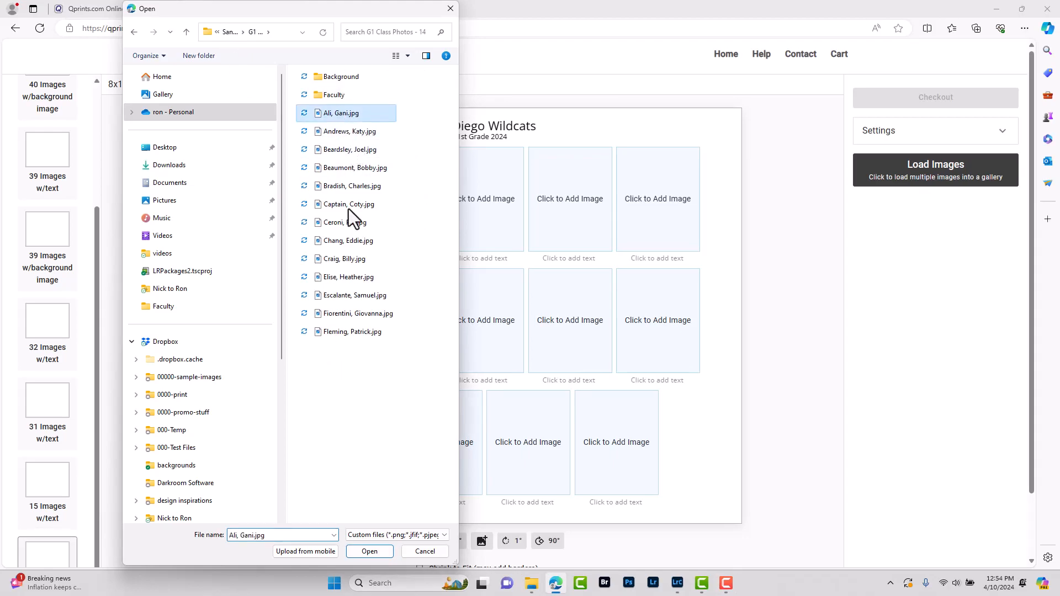
pyautogui.keyDown('shift'); pyautogui.click(348, 333); pyautogui.keyUp('shift')
pyautogui.click(370, 551)
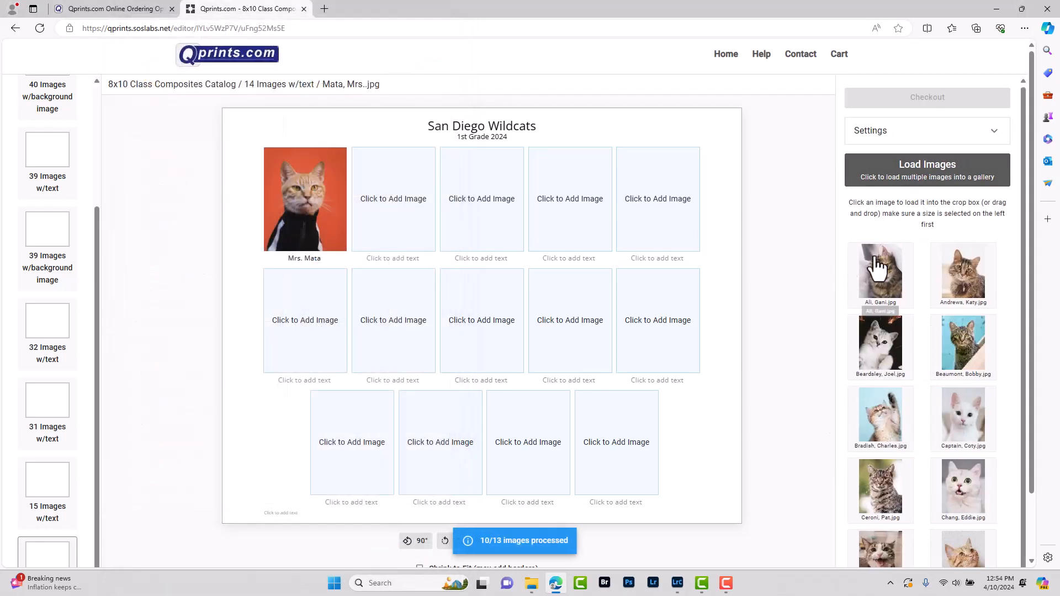
# Fill the four remaining top-row slots and the first four row-two slots with student photos
pyautogui.moveTo(878, 276); pyautogui.dragTo(411, 223)
pyautogui.moveTo(963, 273); pyautogui.dragTo(489, 209)
pyautogui.moveTo(876, 365); pyautogui.dragTo(579, 217)
pyautogui.moveTo(963, 342); pyautogui.dragTo(659, 216)
pyautogui.moveTo(877, 437); pyautogui.dragTo(280, 312)
pyautogui.moveTo(963, 419); pyautogui.dragTo(391, 332)
pyautogui.moveTo(881, 489); pyautogui.dragTo(480, 327)
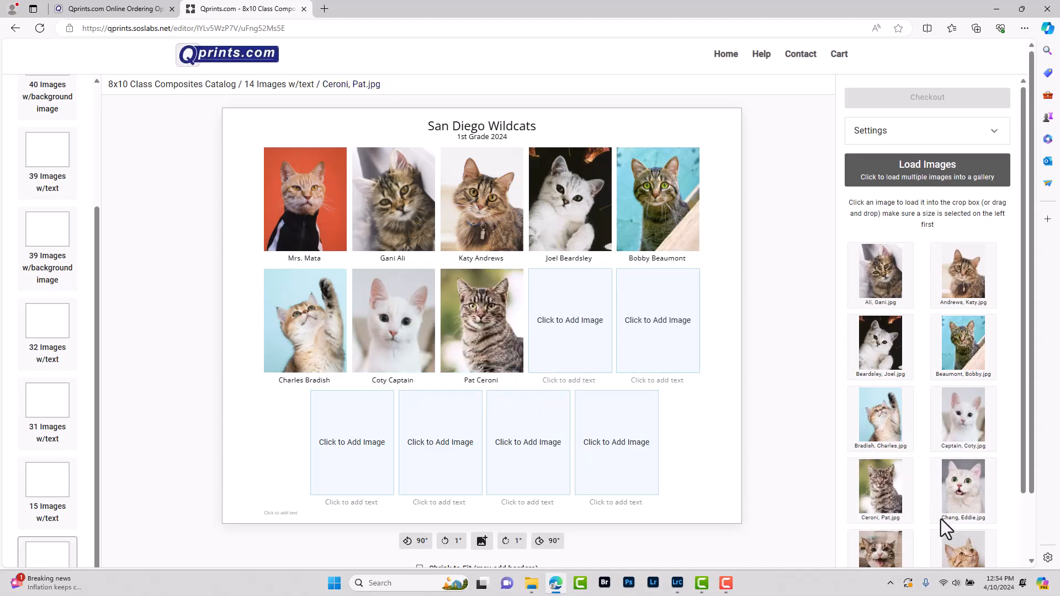
pyautogui.moveTo(959, 516); pyautogui.dragTo(582, 316)
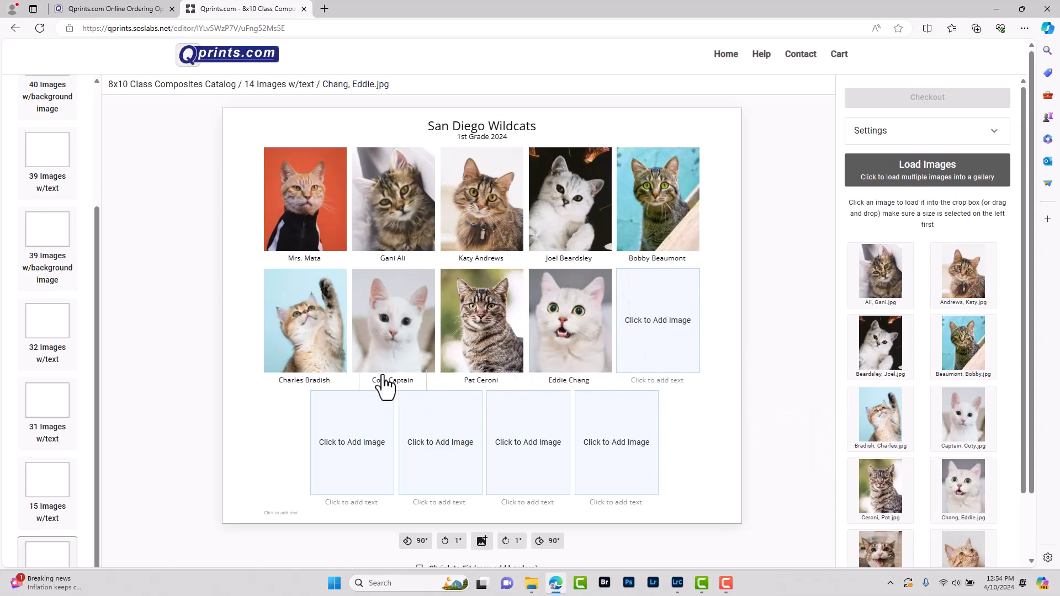
# Fill row two's last slot and the four row-three slots with the remaining student photos
pyautogui.scroll(-3, 845, 529)
pyautogui.moveTo(880, 431); pyautogui.dragTo(670, 342)
pyautogui.moveTo(963, 409); pyautogui.dragTo(353, 442)
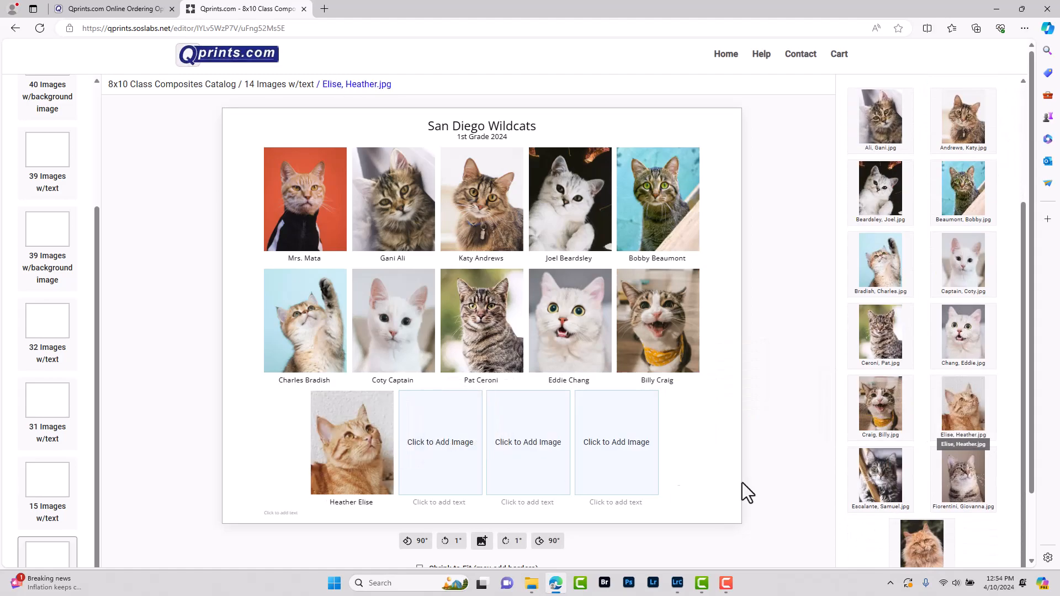
pyautogui.moveTo(878, 492); pyautogui.dragTo(444, 445)
pyautogui.moveTo(964, 480); pyautogui.dragTo(544, 461)
pyautogui.moveTo(921, 543); pyautogui.dragTo(618, 436)
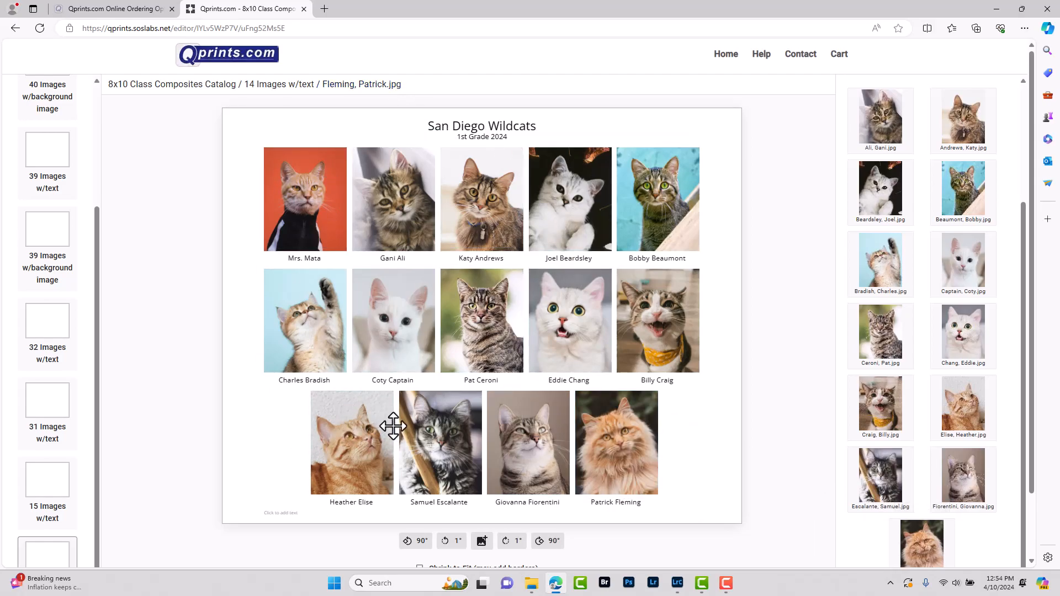
# Add a 'Not Pictured:' caption with the absent student's name under the photo grid
pyautogui.click(275, 514)
pyautogui.write('Not Pic')
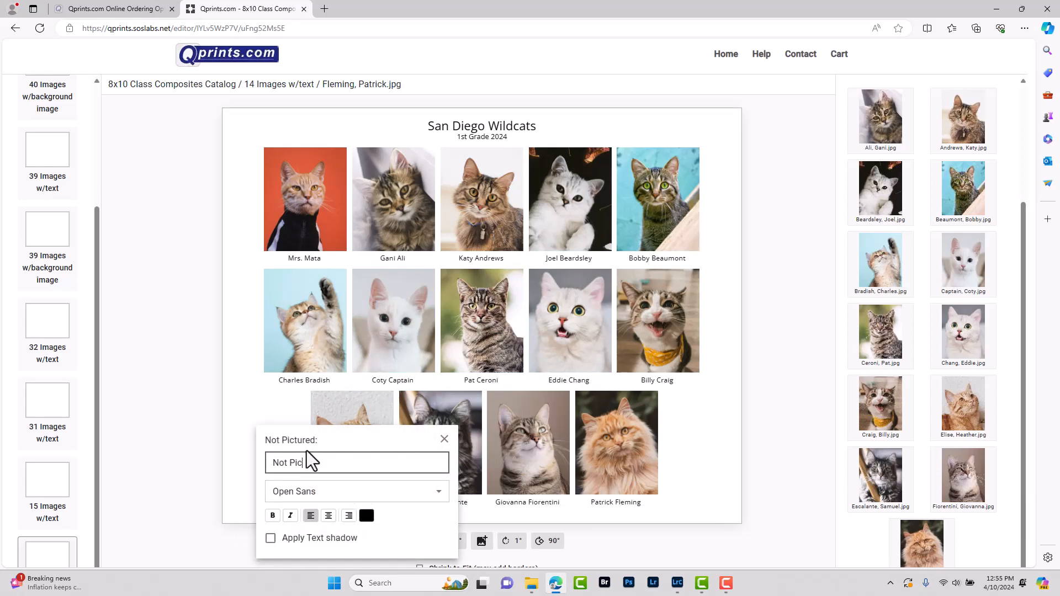
pyautogui.click(444, 439)
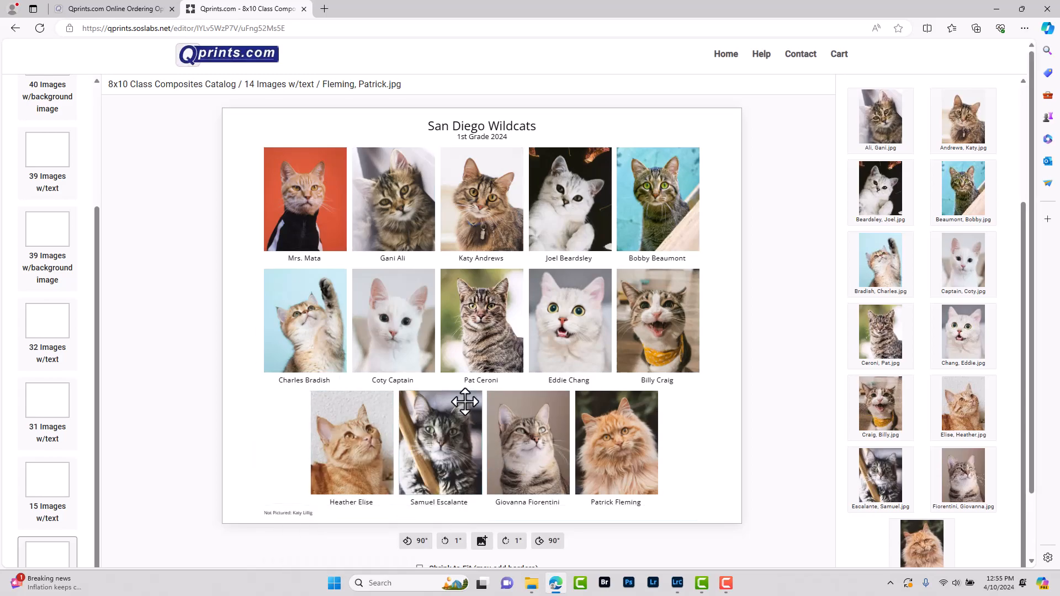
pyautogui.click(443, 284)
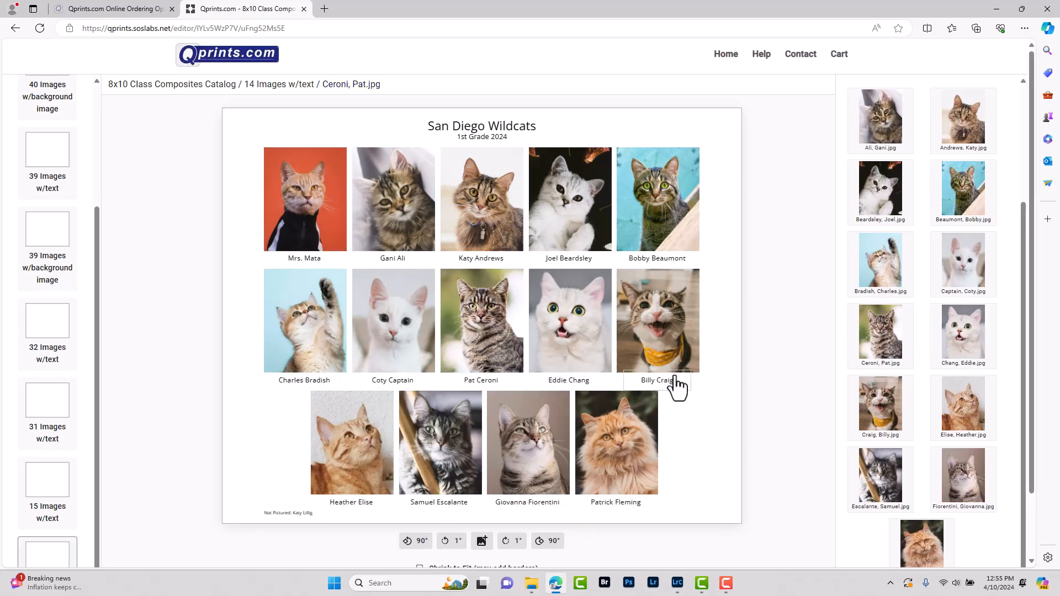
# Set the quantity to 14 and add the composite to the cart
pyautogui.scroll(-2, 695, 397)
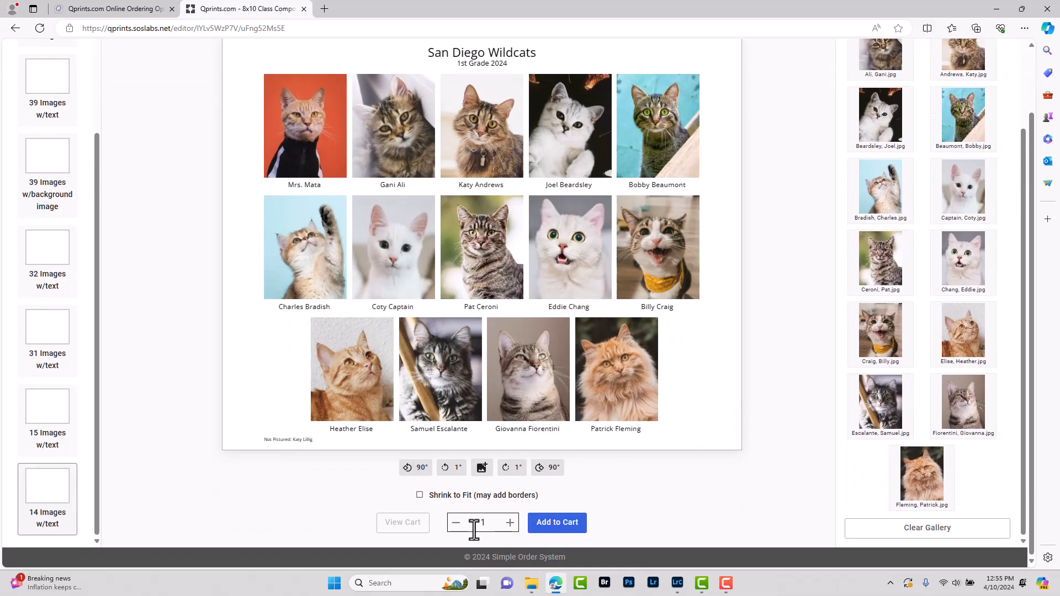
pyautogui.moveTo(474, 528); pyautogui.dragTo(492, 527)
pyautogui.click(674, 508)
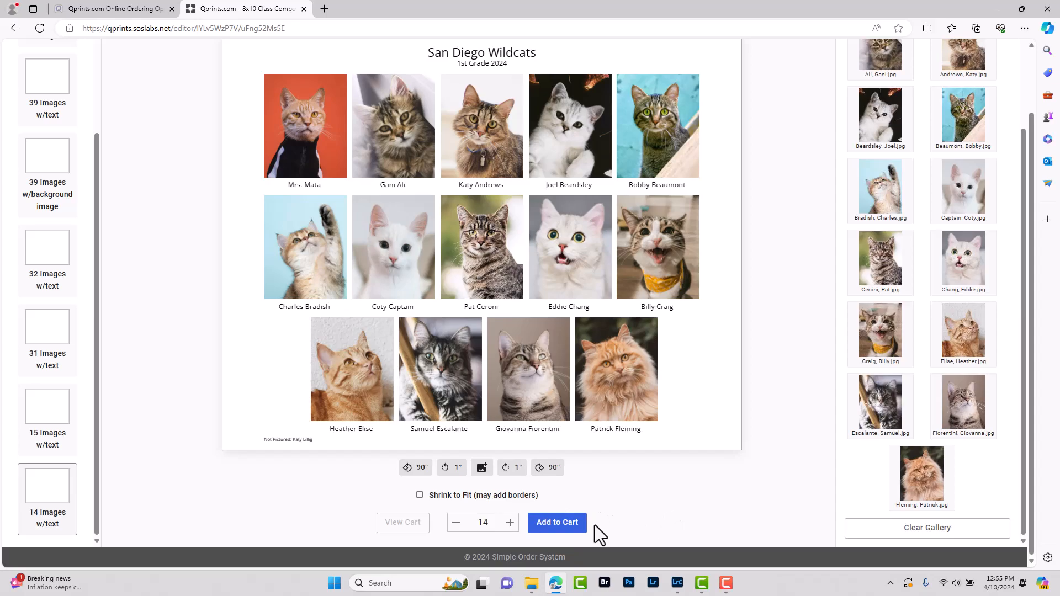
pyautogui.click(558, 522)
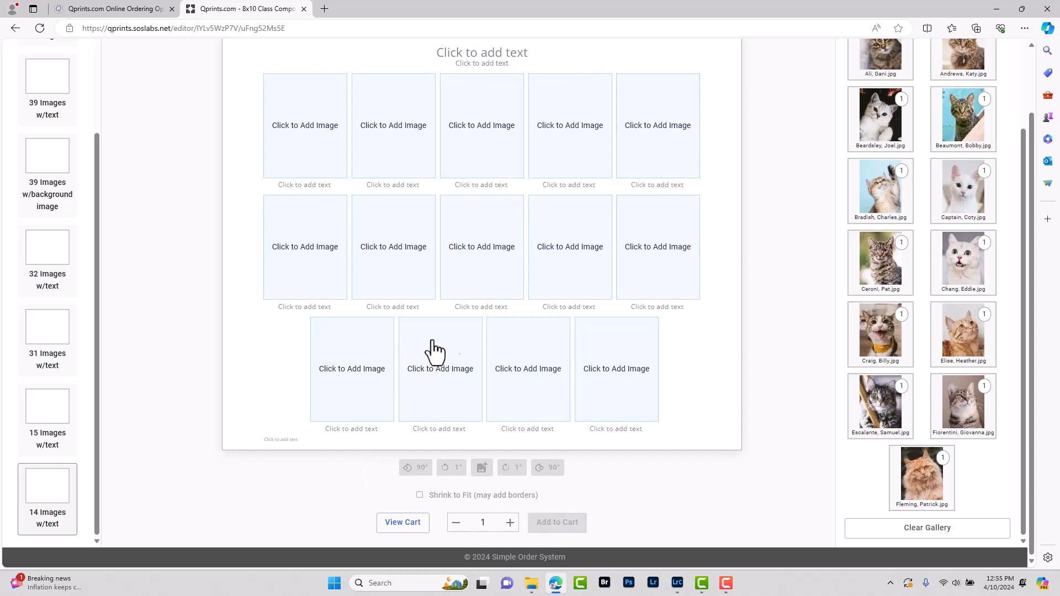
# Clear the student photos from the gallery
pyautogui.scroll(2, 549, 331)
pyautogui.scroll(-2, 549, 331)
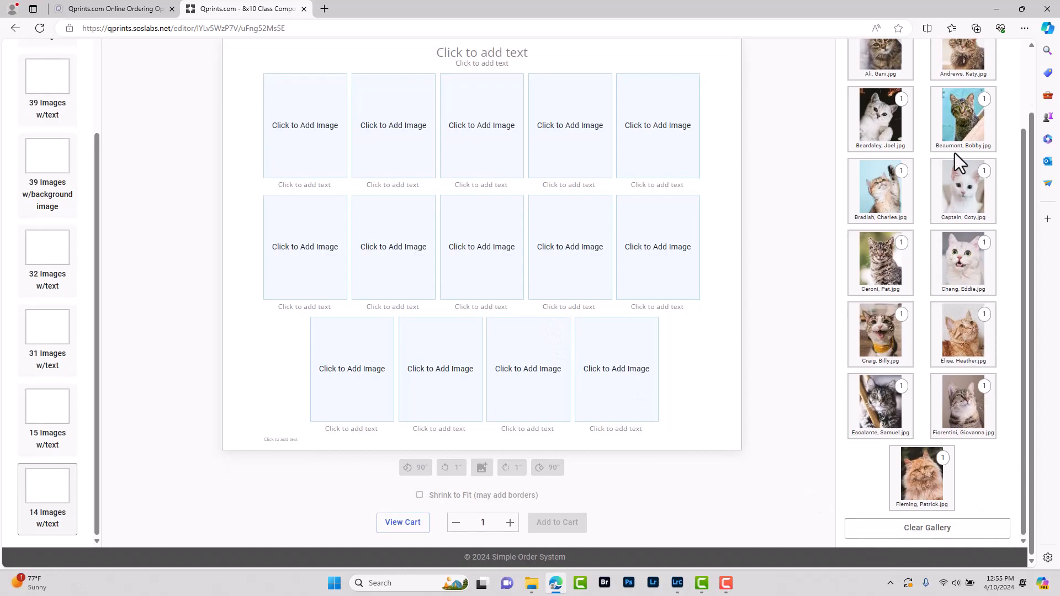
pyautogui.click(917, 530)
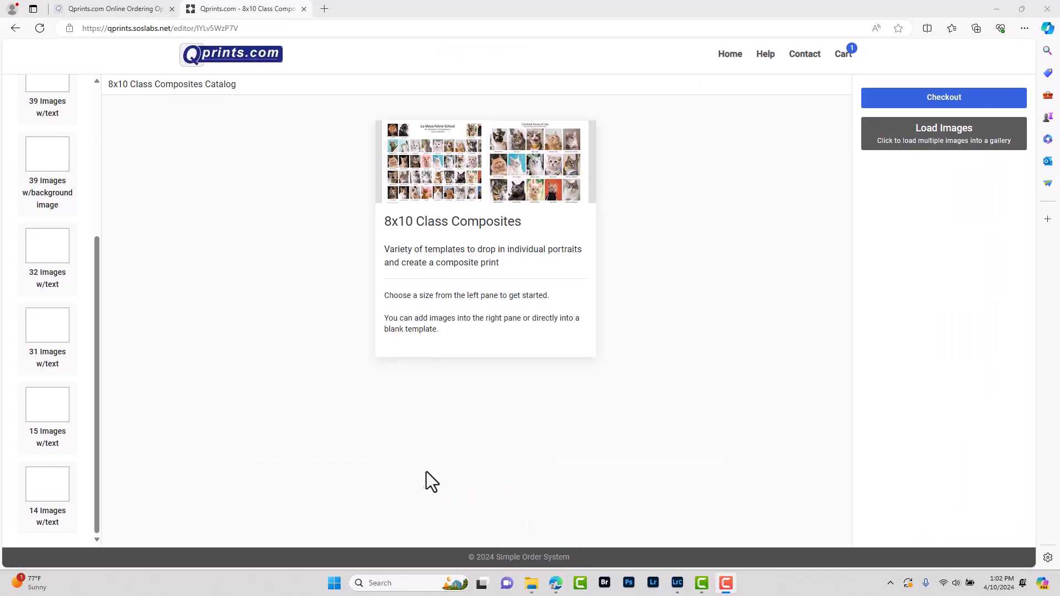
pyautogui.click(531, 583)
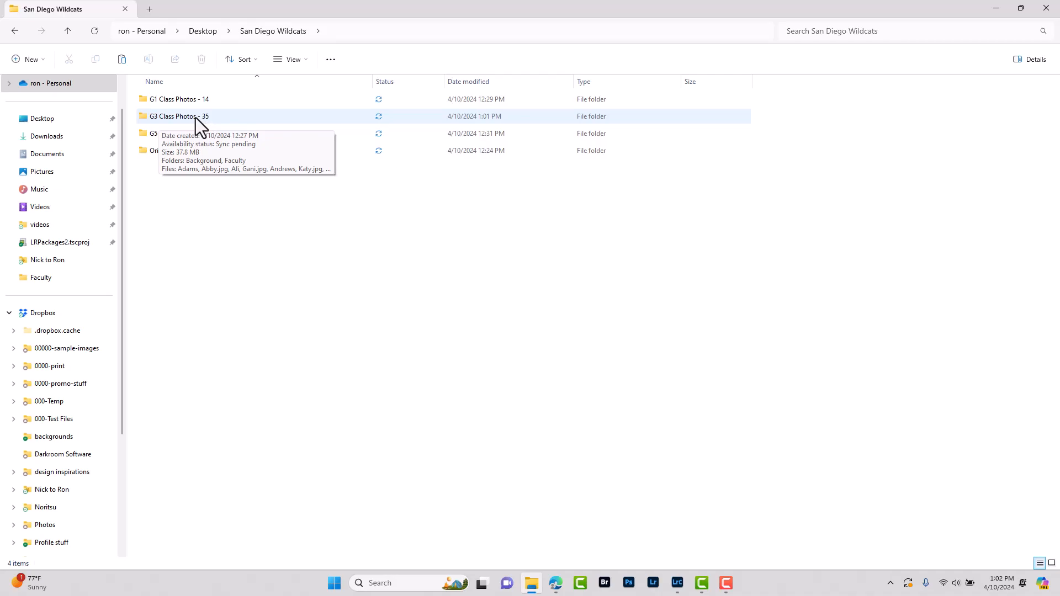
# Return from File Explorer to the Qprints 8x10 Class Composites catalog in Edge
pyautogui.click(556, 582)
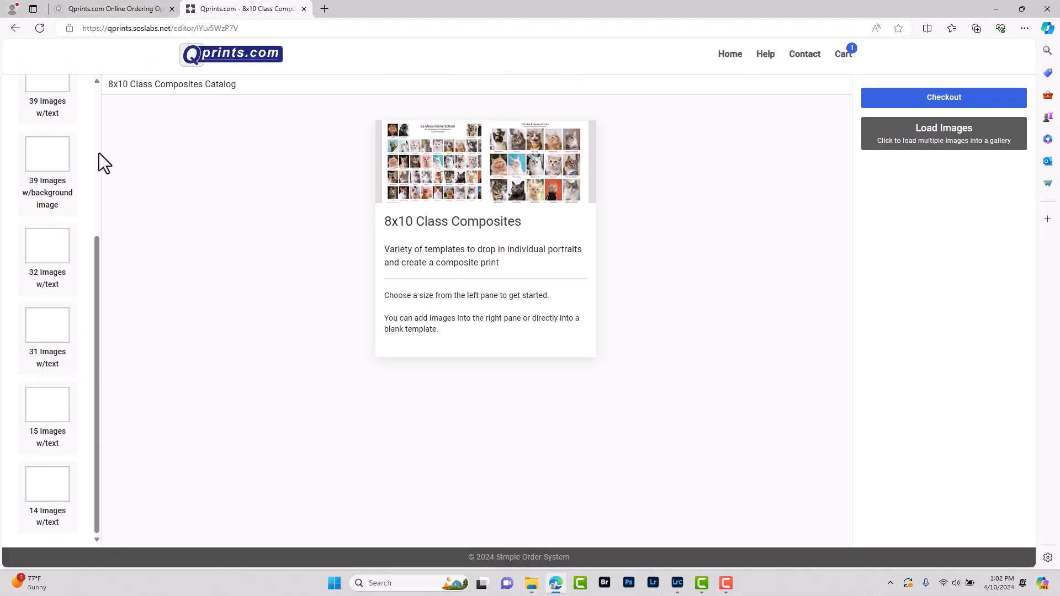
# Pick the 39 Images w/text template, keeping 'San Diego Wildcats' and adding '3rd Grade Class' and '2024-2025'
pyautogui.click(60, 165)
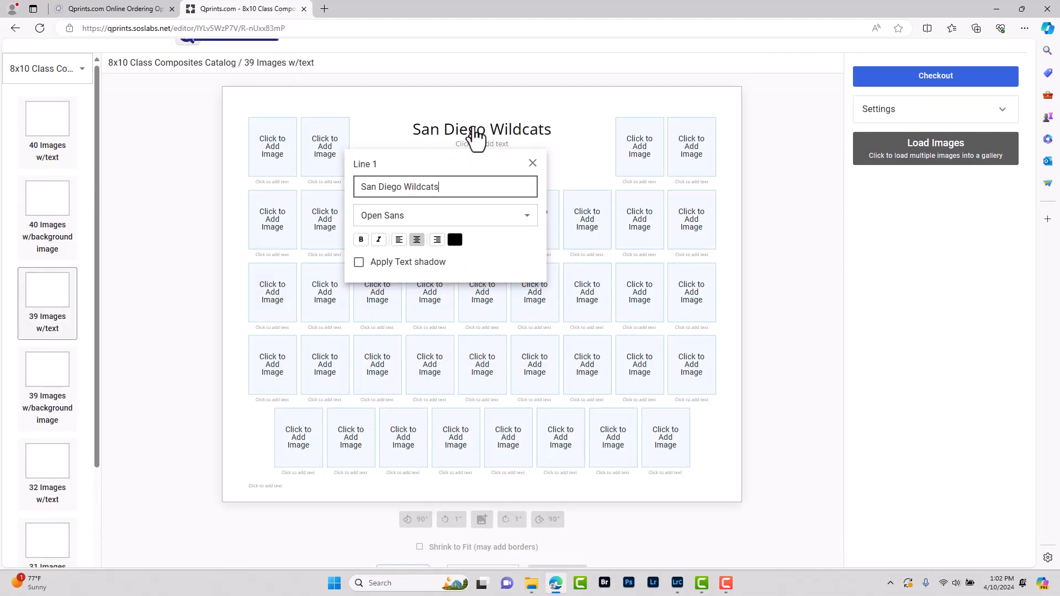
pyautogui.click(529, 162)
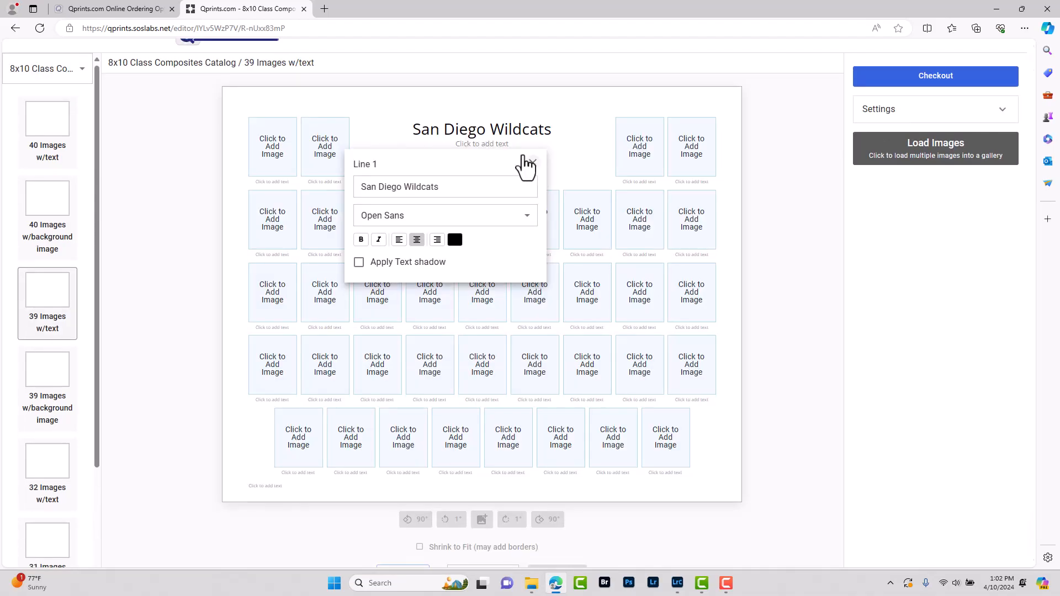
pyautogui.click(504, 144)
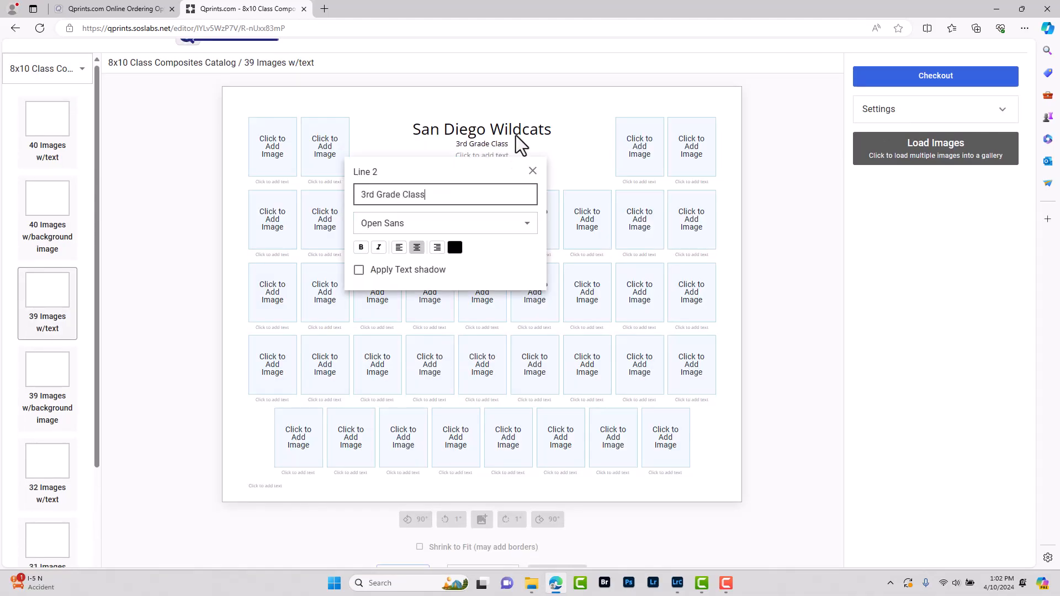
pyautogui.click(489, 156)
pyautogui.write('2-0')
pyautogui.write('2024-2025')
pyautogui.click(532, 182)
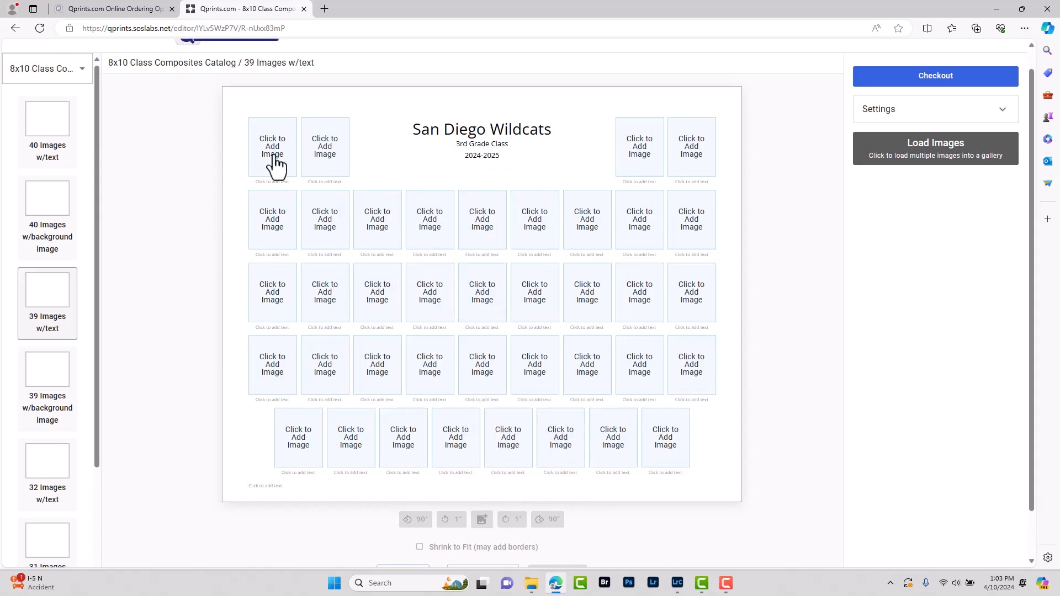
# Place the principal's and vice principal's Faculty photos in the first two top slots
pyautogui.click(272, 166)
pyautogui.doubleClick(297, 113)
pyautogui.doubleClick(318, 108)
pyautogui.click(326, 99)
pyautogui.click(369, 550)
pyautogui.click(326, 147)
pyautogui.click(324, 168)
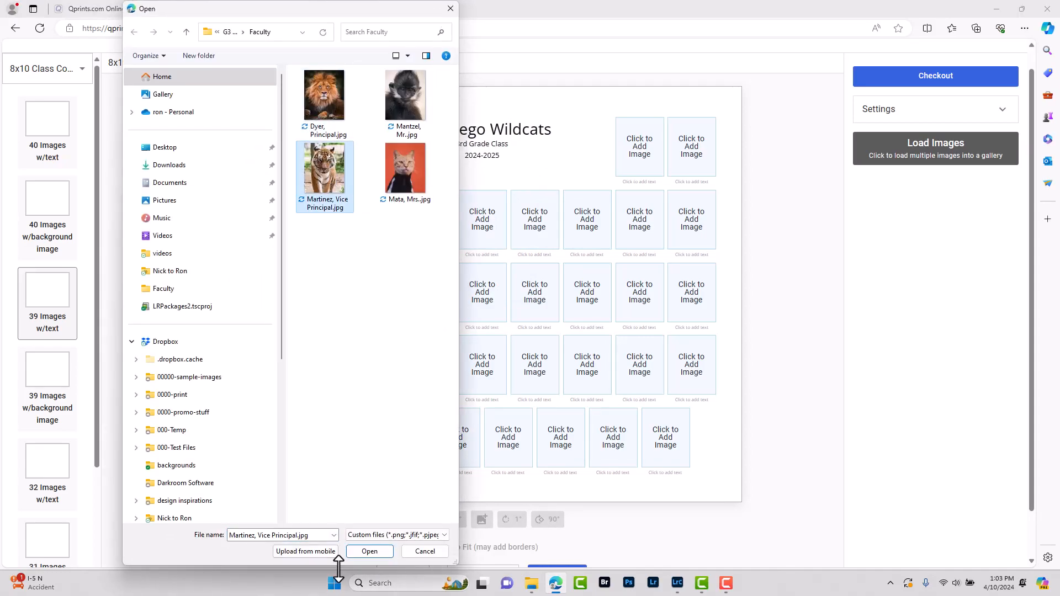
pyautogui.click(369, 550)
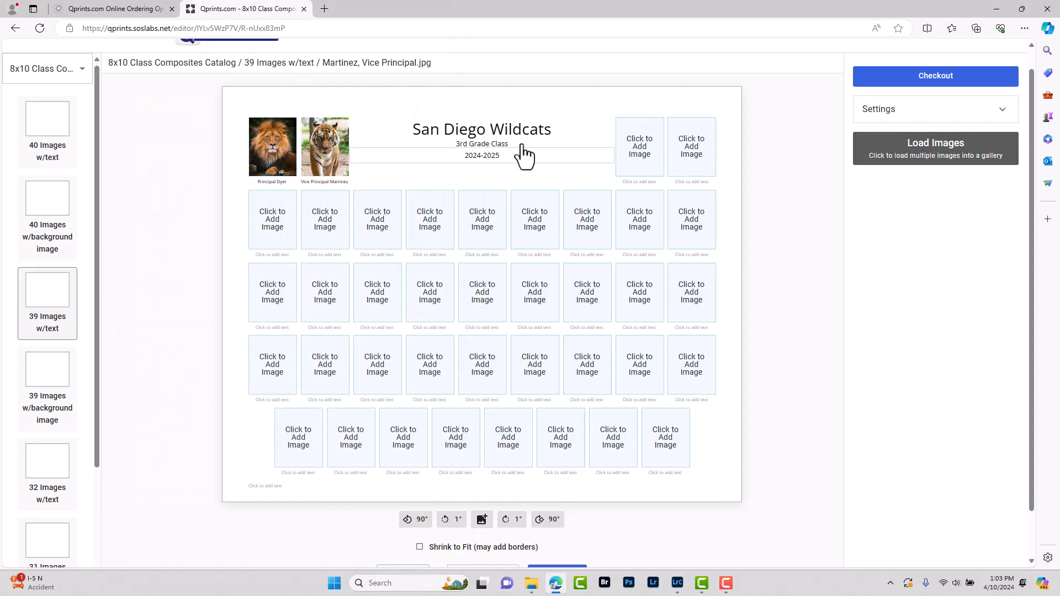
# Place the two teachers' photos in the remaining upper-right slots
pyautogui.click(639, 155)
pyautogui.click(414, 100)
pyautogui.click(385, 552)
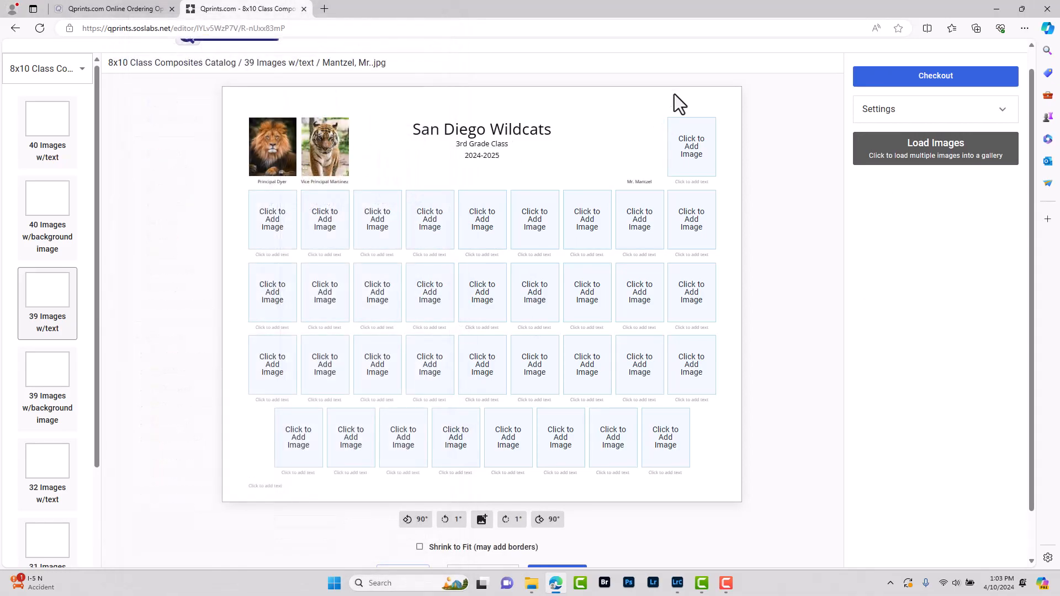
pyautogui.click(690, 166)
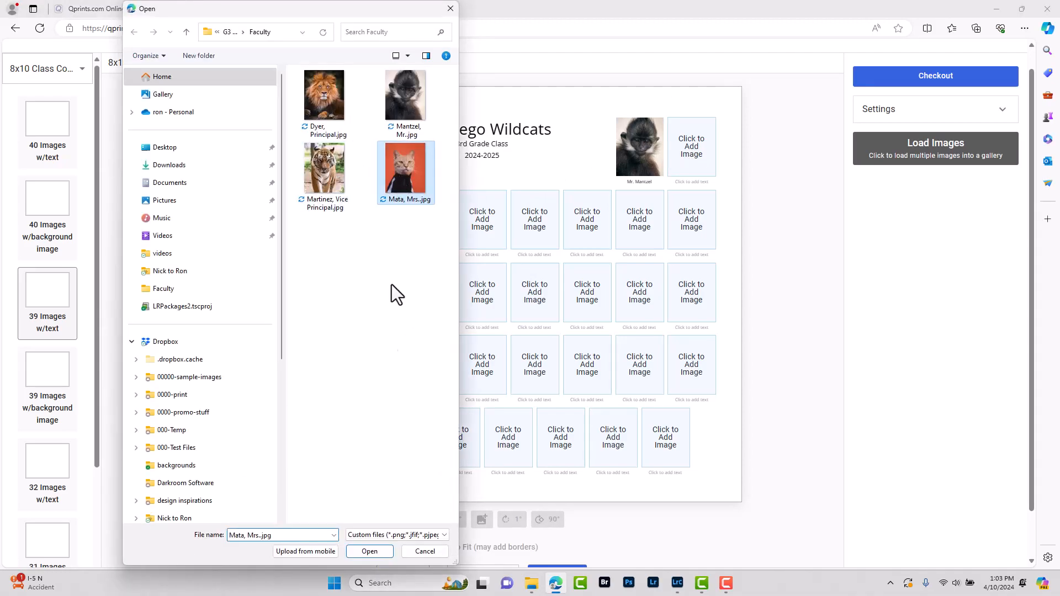
pyautogui.click(370, 551)
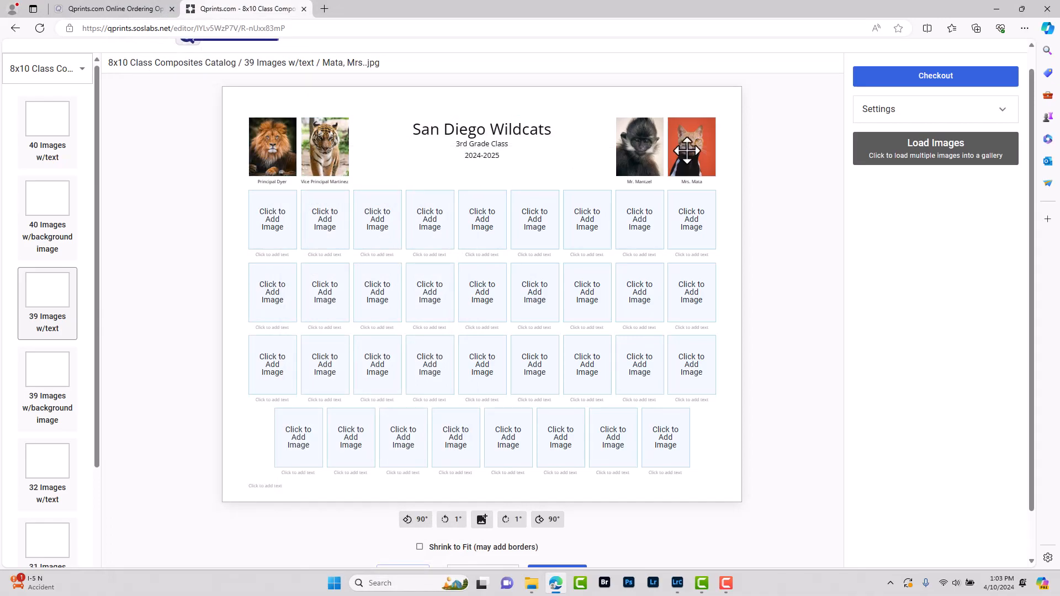
pyautogui.click(936, 156)
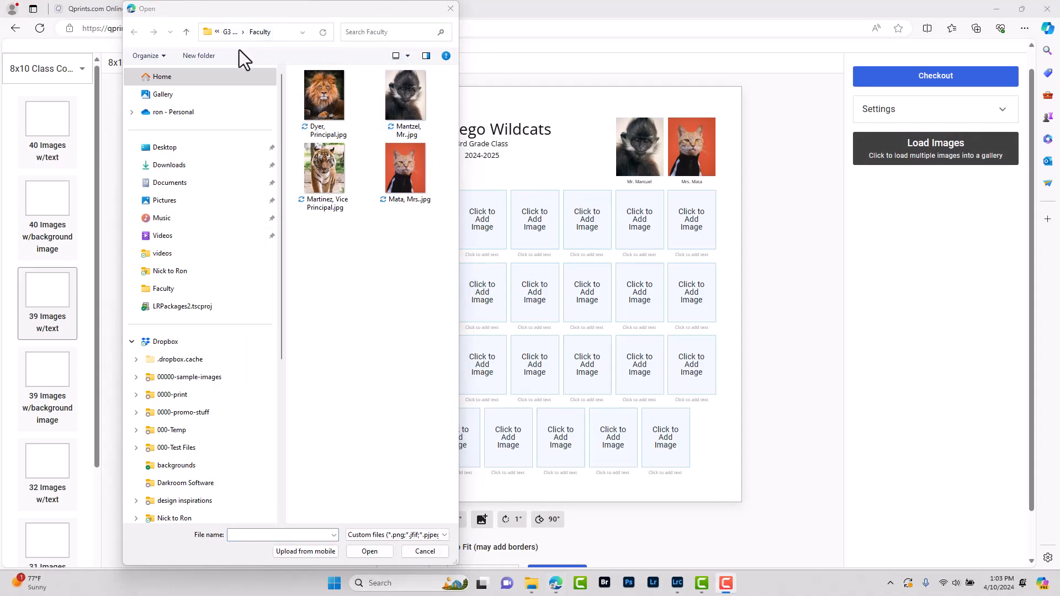
# Load every photo from G3 Class Photos - 35 into the gallery, first through last
pyautogui.click(230, 36)
pyautogui.click(339, 157)
pyautogui.scroll(-10, 338, 303)
pyautogui.keyDown('shift'); pyautogui.click(315, 479); pyautogui.keyUp('shift')
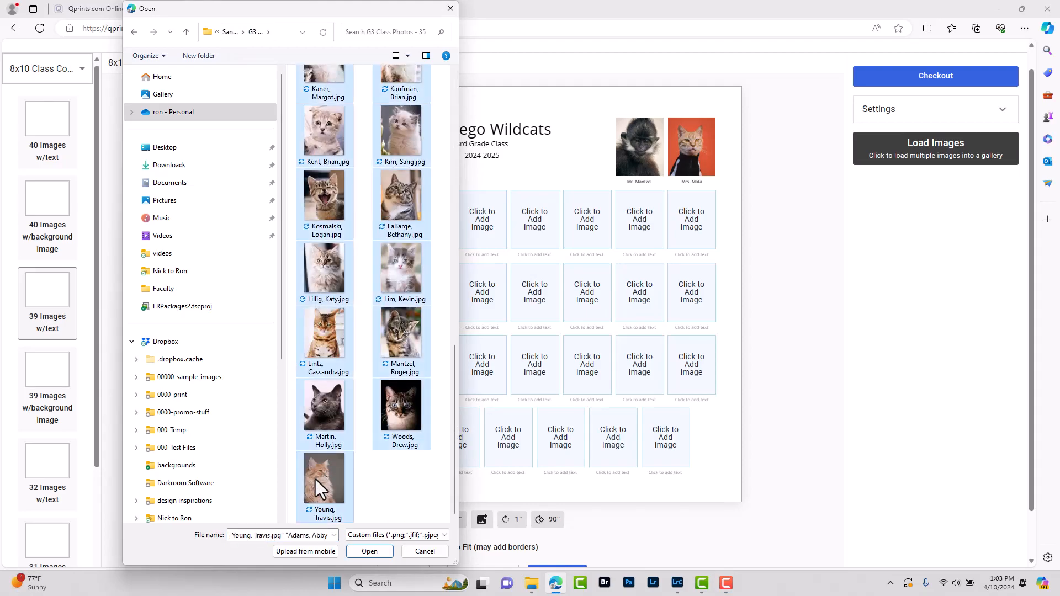
pyautogui.click(369, 551)
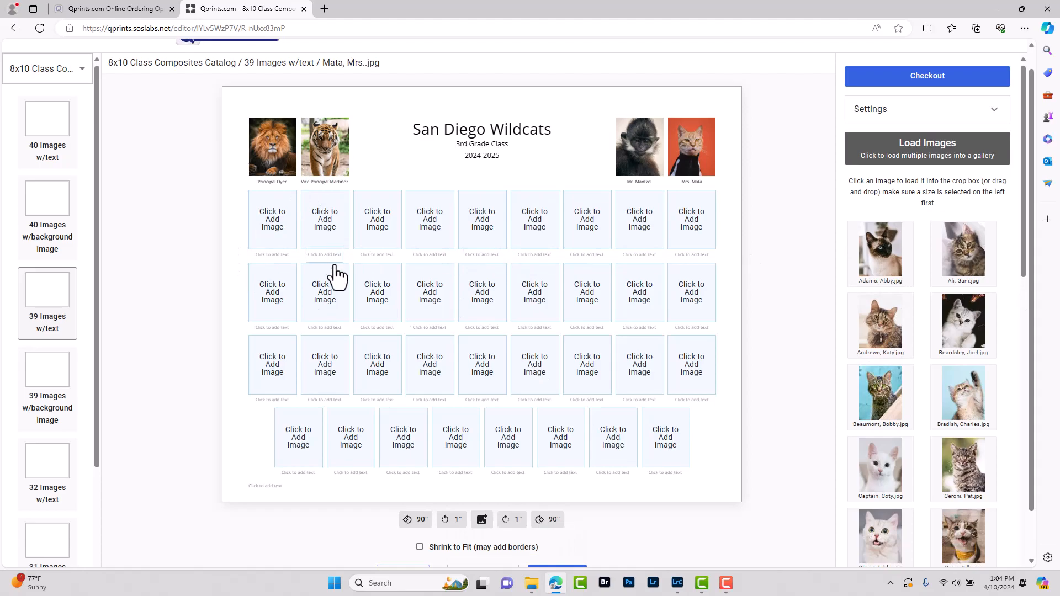
pyautogui.click(530, 582)
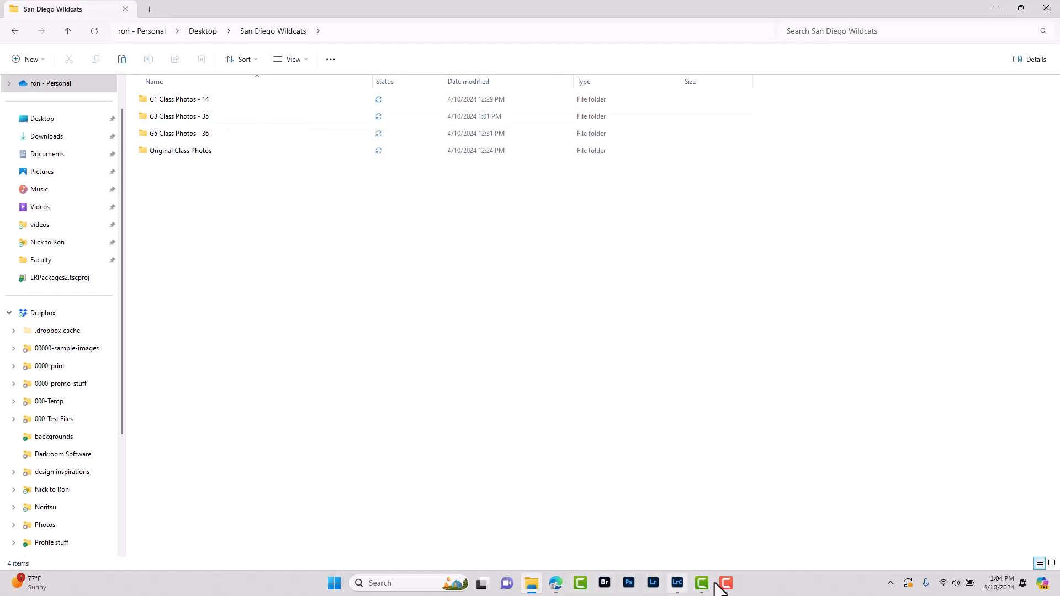
# Return from the San Diego Wildcats folders to the 39-image composite editor
pyautogui.click(553, 587)
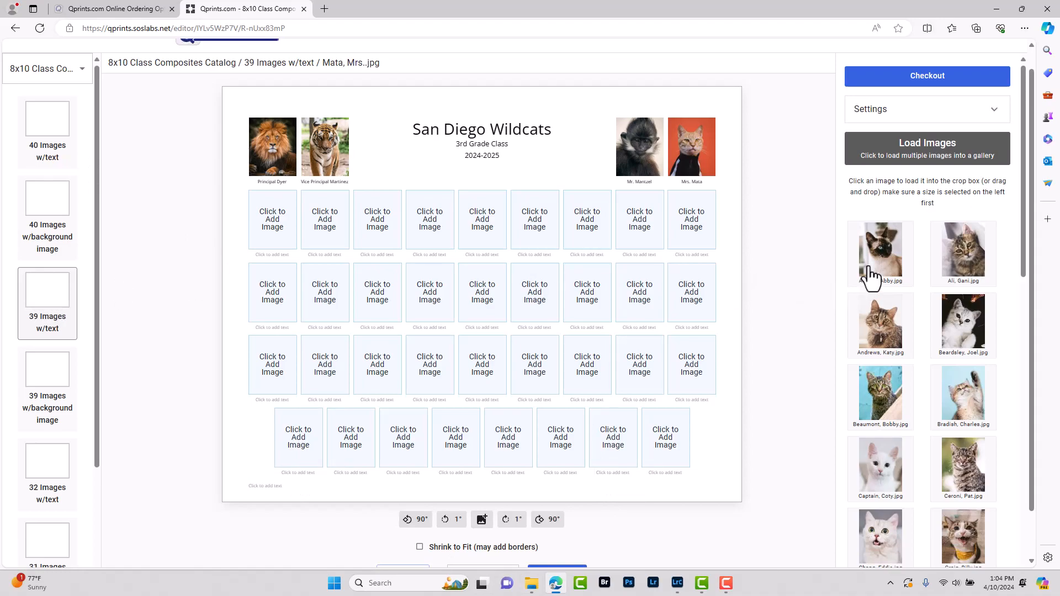
# Drag gallery photos into all nine slots of the second row
pyautogui.moveTo(882, 262); pyautogui.dragTo(272, 220)
pyautogui.moveTo(963, 251); pyautogui.dragTo(325, 219)
pyautogui.moveTo(881, 324); pyautogui.dragTo(376, 220)
pyautogui.moveTo(963, 324); pyautogui.dragTo(429, 220)
pyautogui.moveTo(880, 394); pyautogui.dragTo(482, 219)
pyautogui.moveTo(963, 395); pyautogui.dragTo(534, 219)
pyautogui.moveTo(881, 469); pyautogui.dragTo(586, 220)
pyautogui.moveTo(963, 466); pyautogui.dragTo(639, 220)
pyautogui.moveTo(879, 544); pyautogui.dragTo(692, 220)
# Fill the third row's nine slots with class photos
pyautogui.scroll(-9, 927, 331)
pyautogui.moveTo(963, 71); pyautogui.dragTo(272, 293)
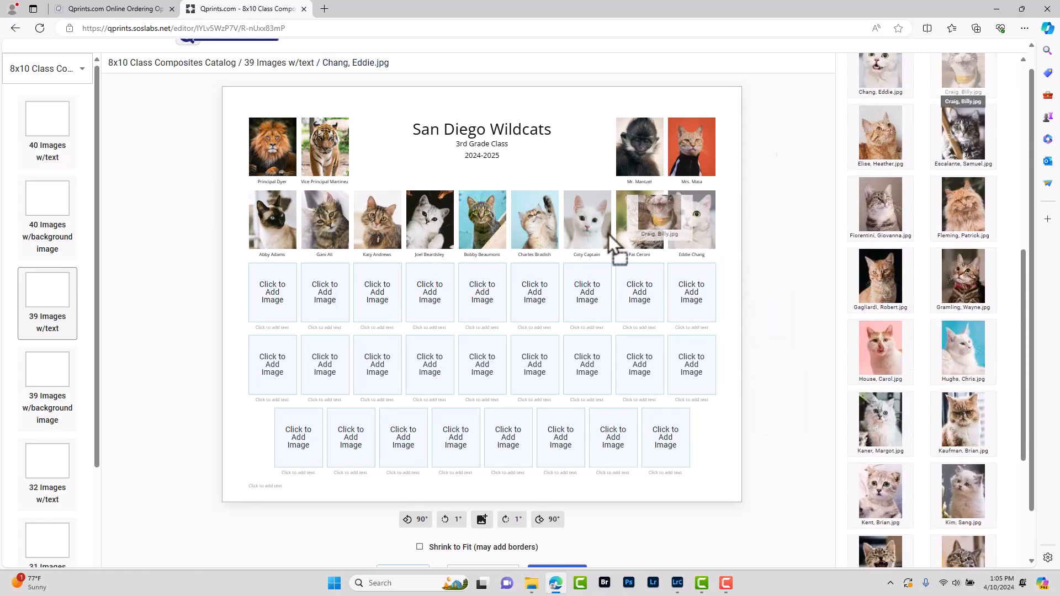
pyautogui.moveTo(880, 136); pyautogui.dragTo(325, 293)
pyautogui.moveTo(965, 145); pyautogui.dragTo(377, 293)
pyautogui.moveTo(880, 207); pyautogui.dragTo(430, 293)
pyautogui.moveTo(986, 227); pyautogui.dragTo(482, 293)
pyautogui.moveTo(880, 276); pyautogui.dragTo(534, 292)
pyautogui.moveTo(963, 276); pyautogui.dragTo(587, 292)
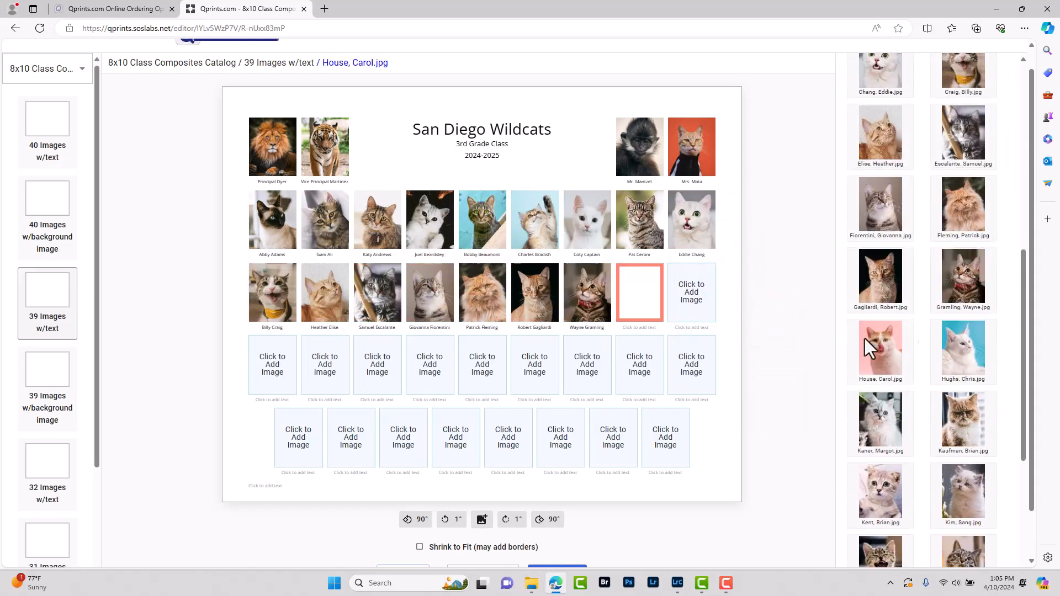
pyautogui.moveTo(880, 347); pyautogui.dragTo(640, 293)
pyautogui.moveTo(963, 347); pyautogui.dragTo(692, 293)
# Fill all nine slots of the fourth row with class photos
pyautogui.moveTo(880, 419); pyautogui.dragTo(272, 364)
pyautogui.moveTo(963, 419); pyautogui.dragTo(324, 364)
pyautogui.moveTo(880, 491); pyautogui.dragTo(377, 365)
pyautogui.moveTo(963, 491); pyautogui.dragTo(429, 364)
pyautogui.scroll(-6, 795, 408)
pyautogui.moveTo(880, 238); pyautogui.dragTo(482, 364)
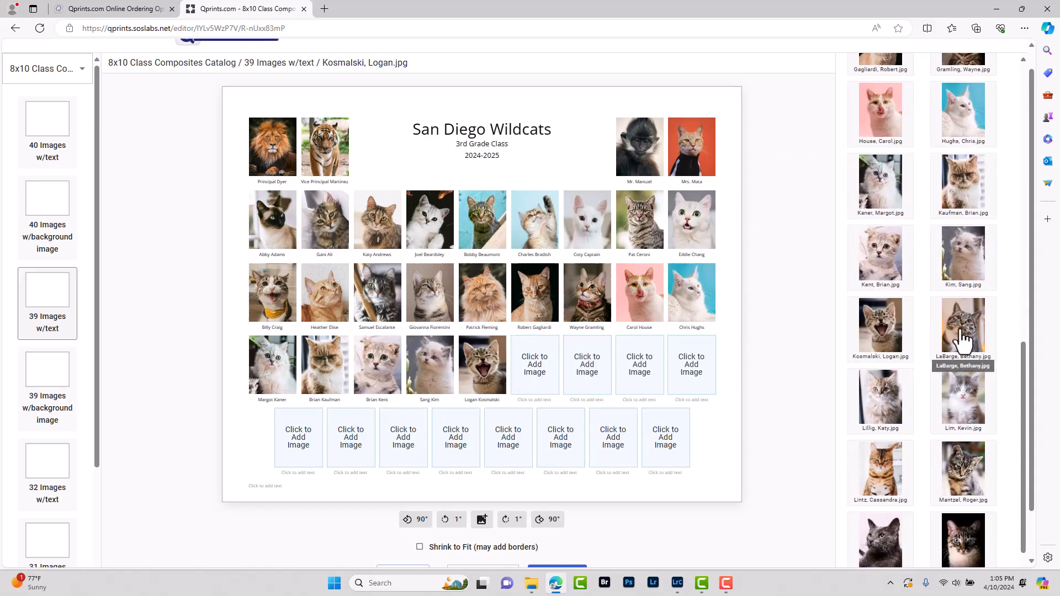
pyautogui.moveTo(963, 237); pyautogui.dragTo(535, 364)
pyautogui.moveTo(880, 309); pyautogui.dragTo(587, 364)
pyautogui.moveTo(963, 309); pyautogui.dragTo(640, 364)
pyautogui.moveTo(886, 392); pyautogui.dragTo(692, 364)
# Place four photos in the bottom row's middle, leaving two blanks on each side
pyautogui.scroll(-1, 692, 364)
pyautogui.moveTo(963, 331); pyautogui.dragTo(403, 385)
pyautogui.moveTo(880, 403); pyautogui.dragTo(455, 385)
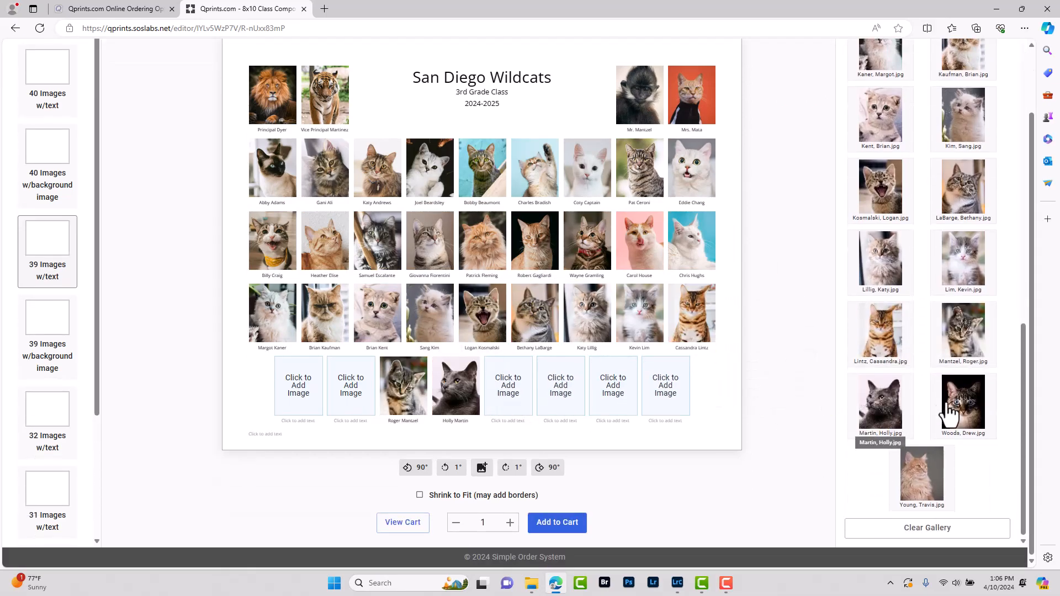
pyautogui.moveTo(963, 403); pyautogui.dragTo(508, 385)
pyautogui.moveTo(922, 474); pyautogui.dragTo(558, 392)
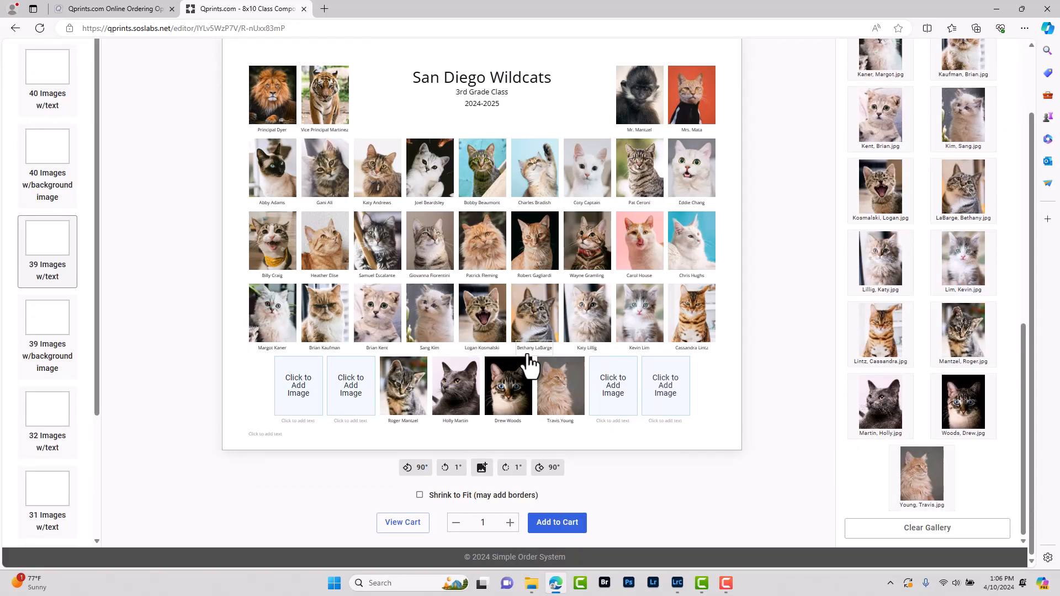
# Leave the Not Pictured caption empty, set quantity to 35, and add the composite to the cart
pyautogui.click(264, 435)
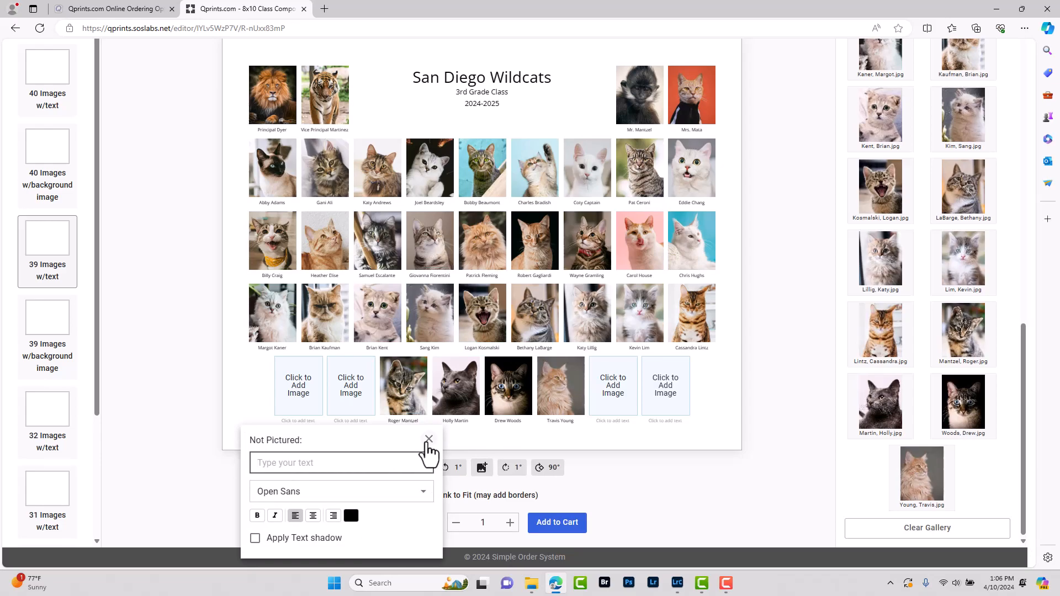
pyautogui.click(429, 439)
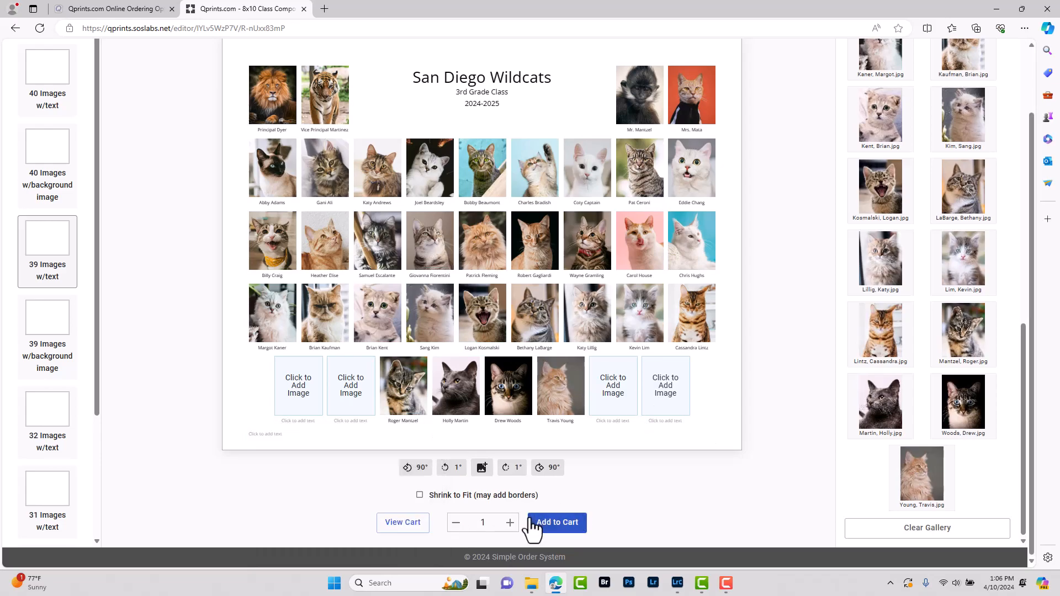
pyautogui.click(489, 523)
pyautogui.press('BackSpace')
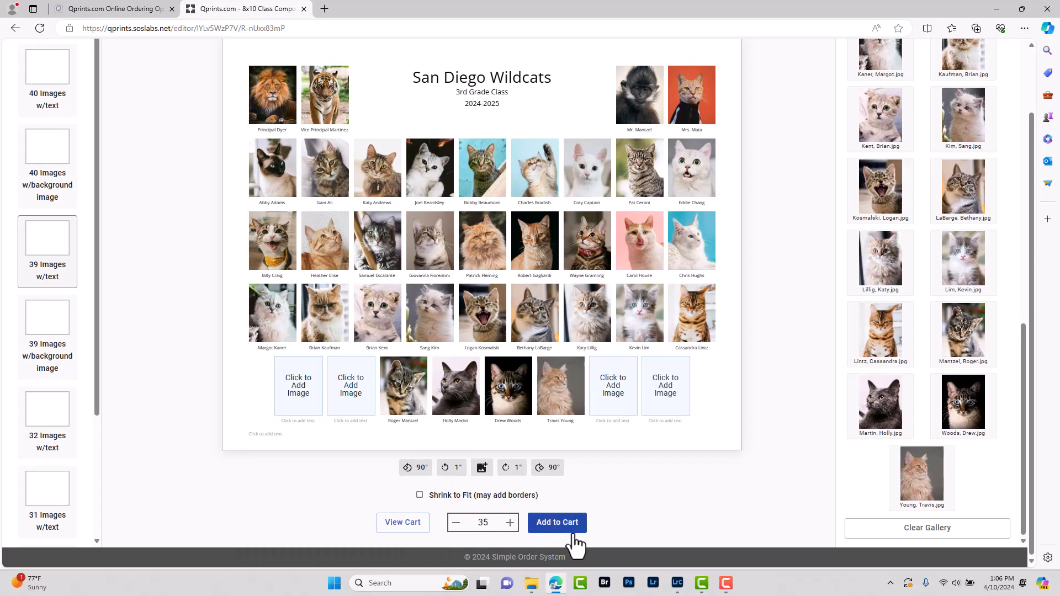
pyautogui.click(552, 527)
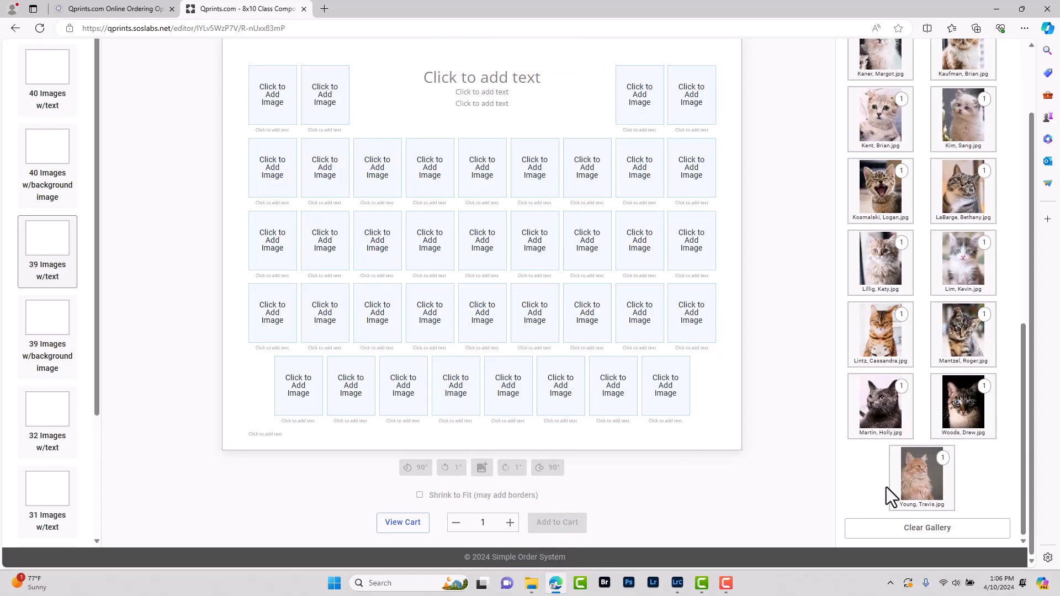
# Clear all loaded photos from the gallery and check the San Diego Wildcats folders
pyautogui.click(905, 529)
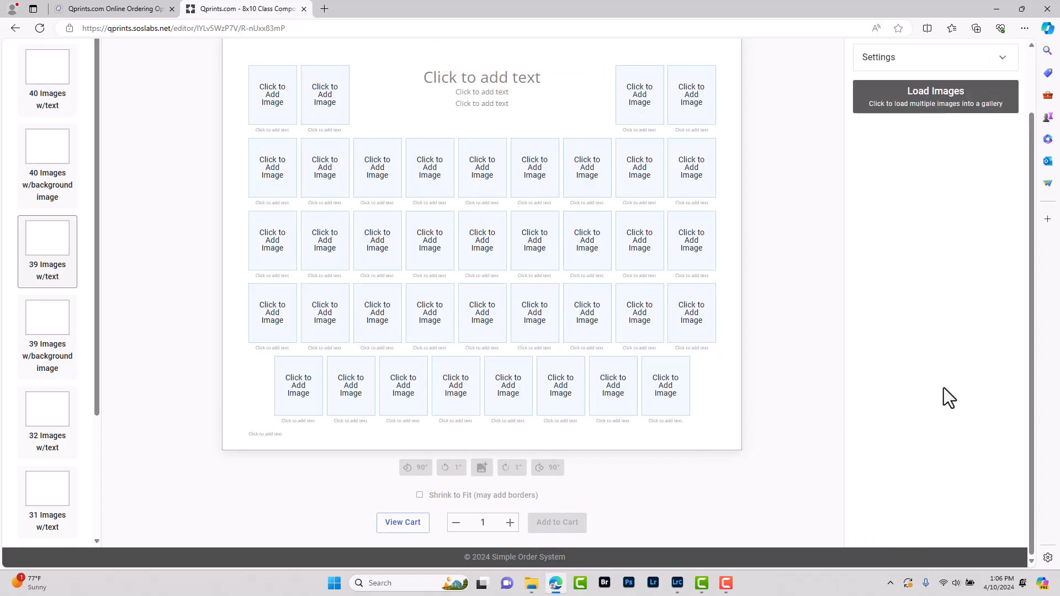
pyautogui.scroll(1, 675, 355)
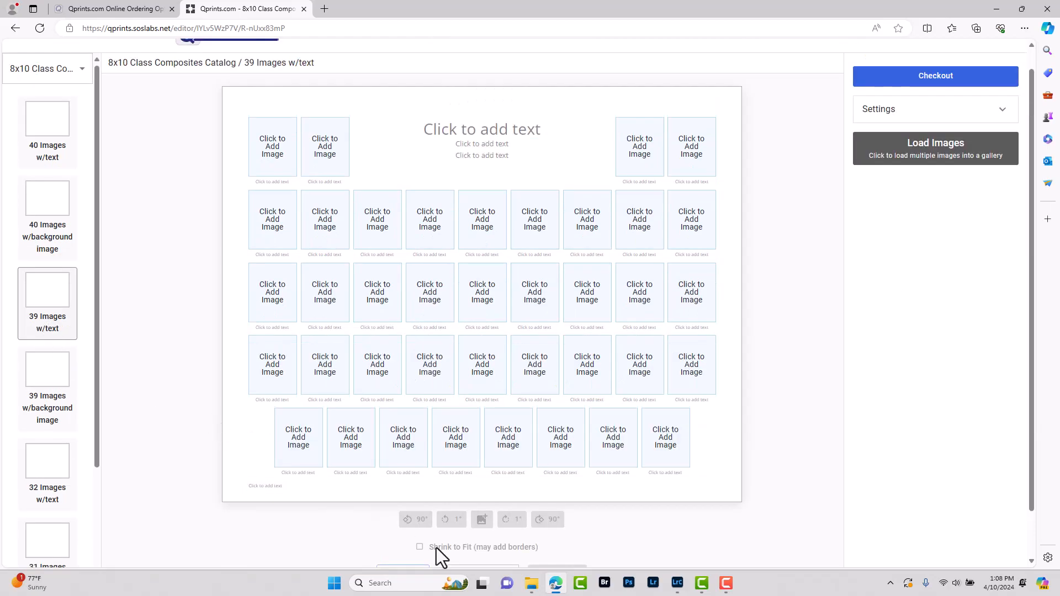
pyautogui.click(531, 584)
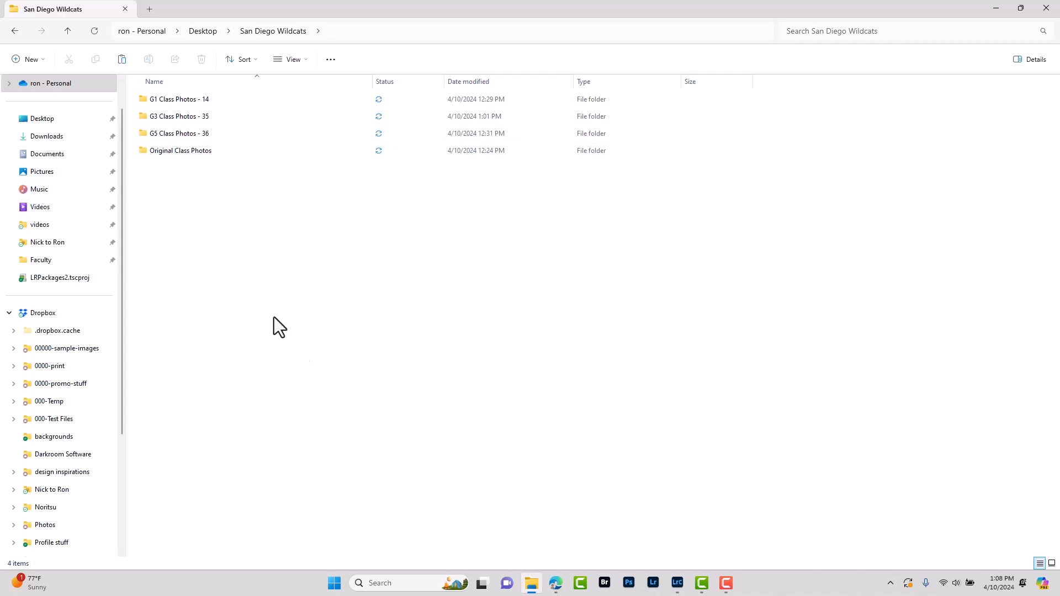
pyautogui.click(555, 583)
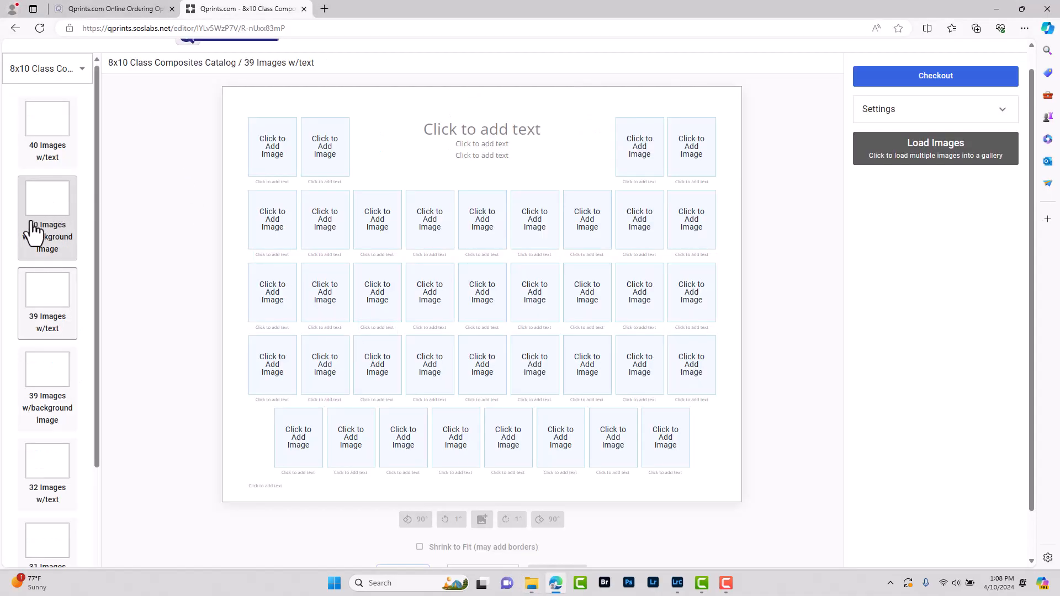
# Switch to the 40 Images w/background layout and apply background.jpg from the Background folder
pyautogui.click(49, 209)
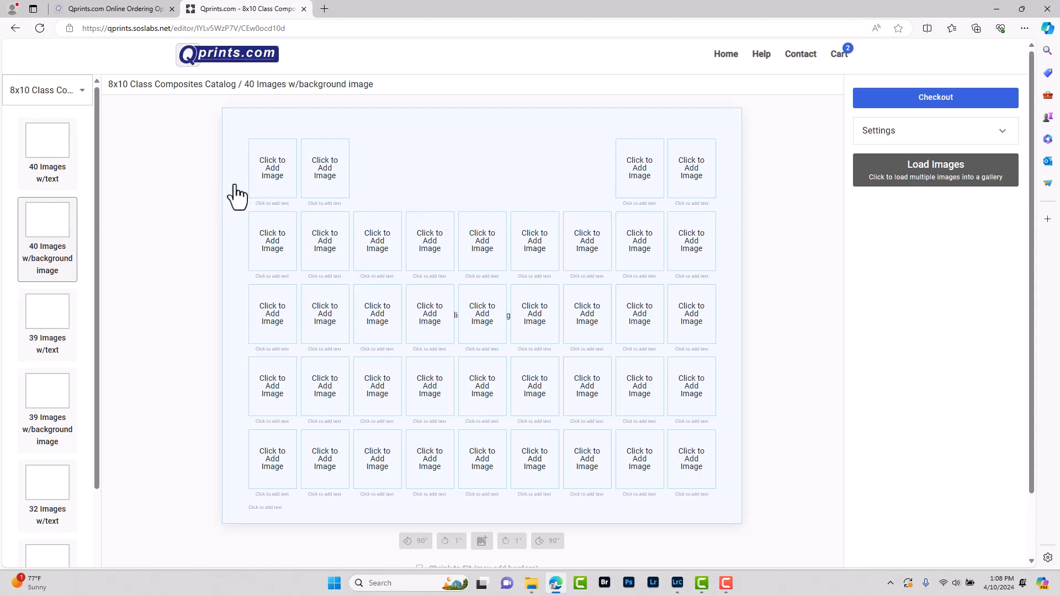
pyautogui.click(474, 160)
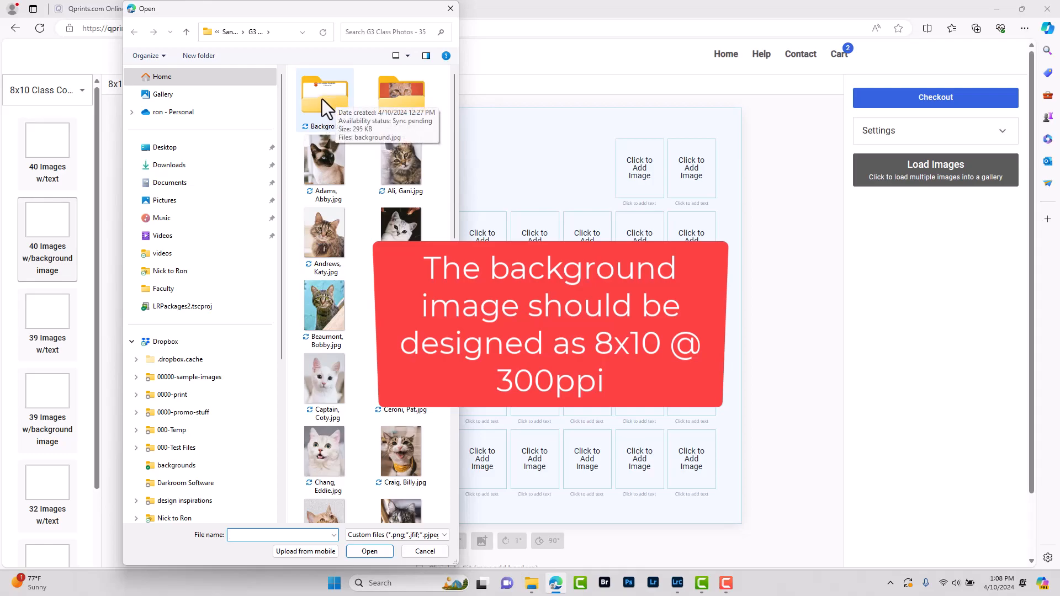
pyautogui.doubleClick(322, 98)
pyautogui.click(313, 98)
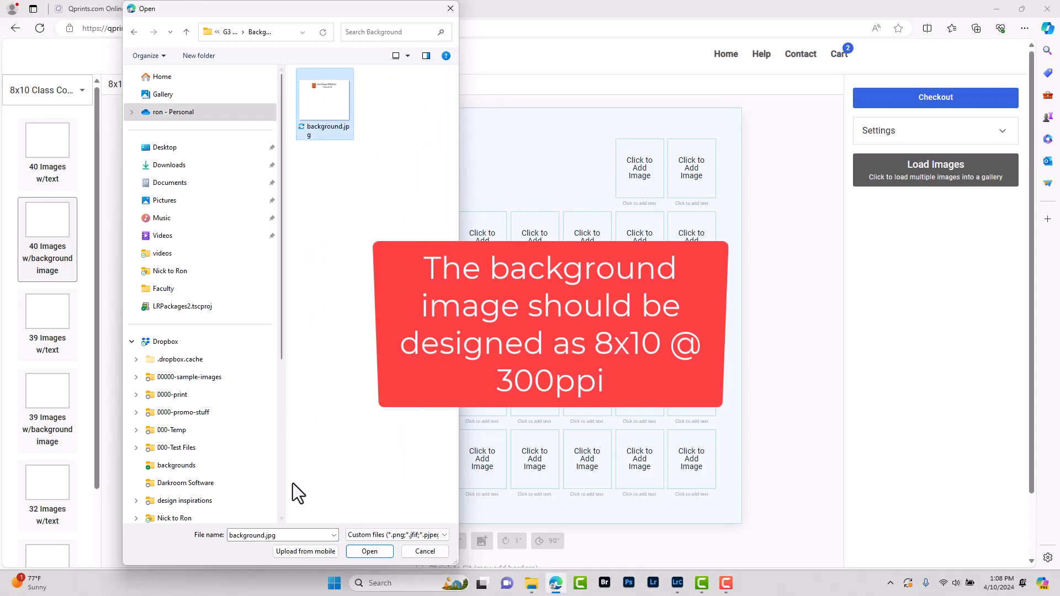
pyautogui.click(369, 551)
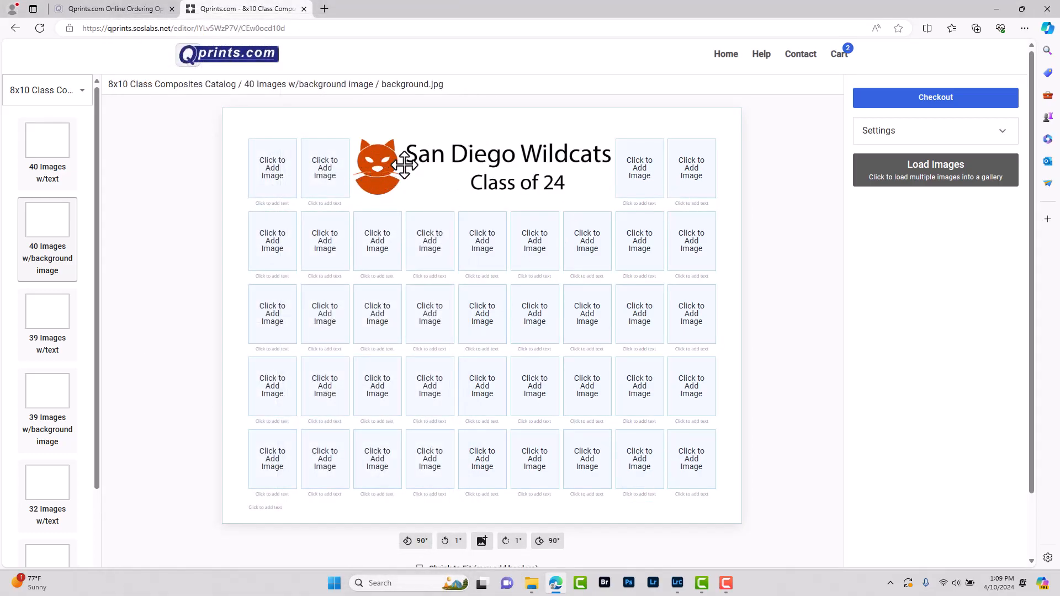
# Place the principal's and vice principal's Faculty photos in the two top-left slots
pyautogui.click(272, 168)
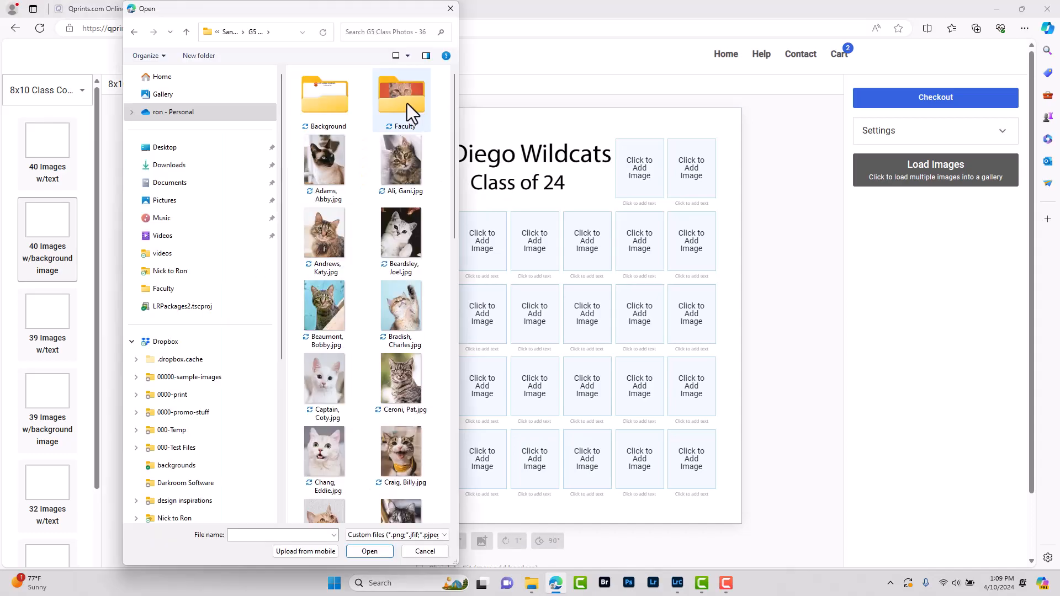
pyautogui.doubleClick(407, 105)
pyautogui.click(323, 111)
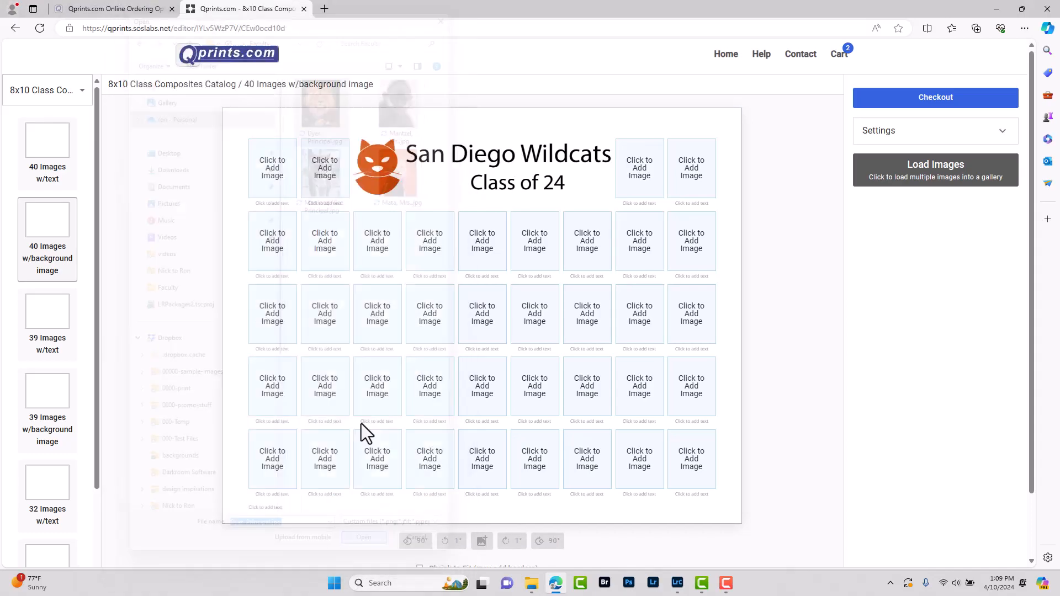
pyautogui.click(326, 166)
pyautogui.click(324, 168)
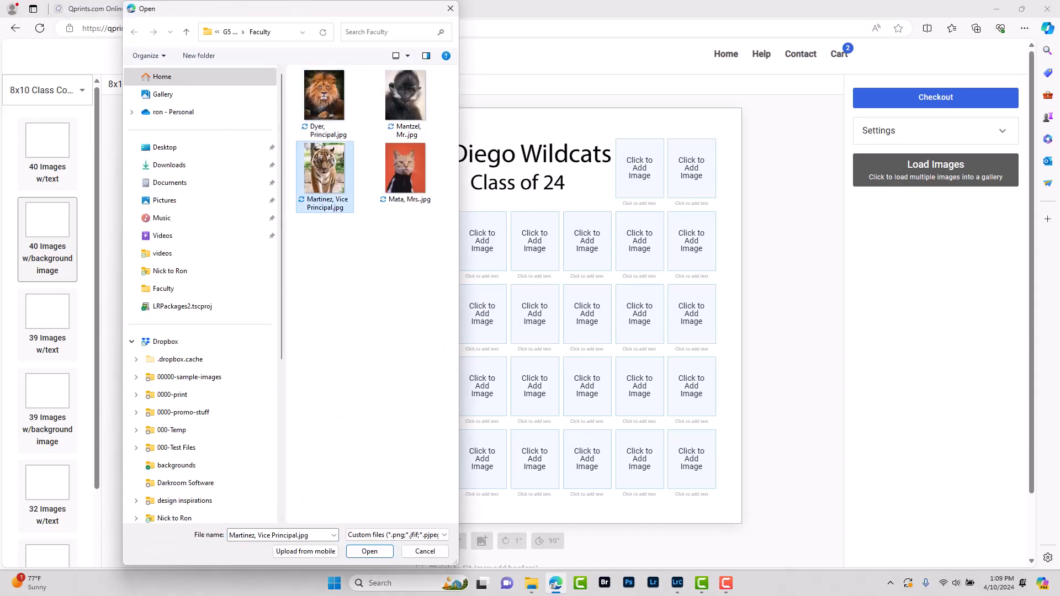
pyautogui.doubleClick(324, 168)
# Place the two teachers' photos top right, then browse Load Images to G5 Class Photos
pyautogui.click(639, 168)
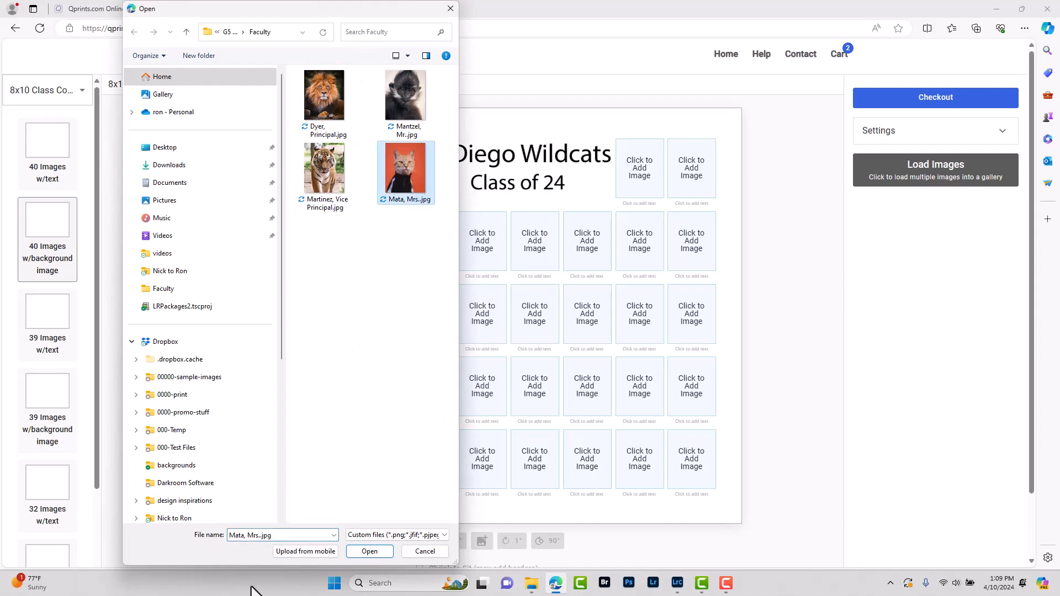
pyautogui.doubleClick(390, 171)
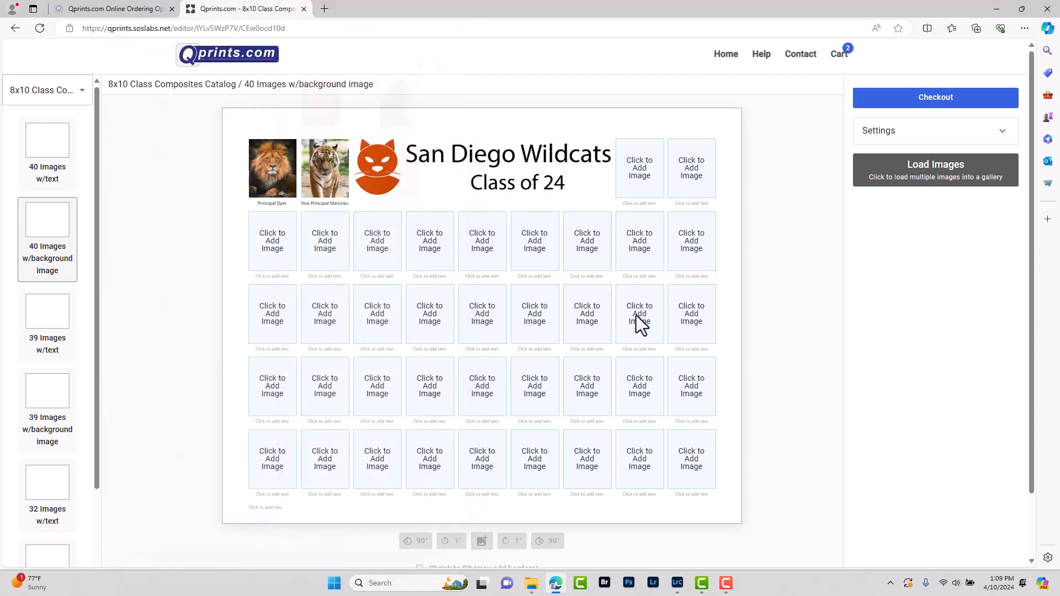
pyautogui.click(691, 168)
pyautogui.click(407, 101)
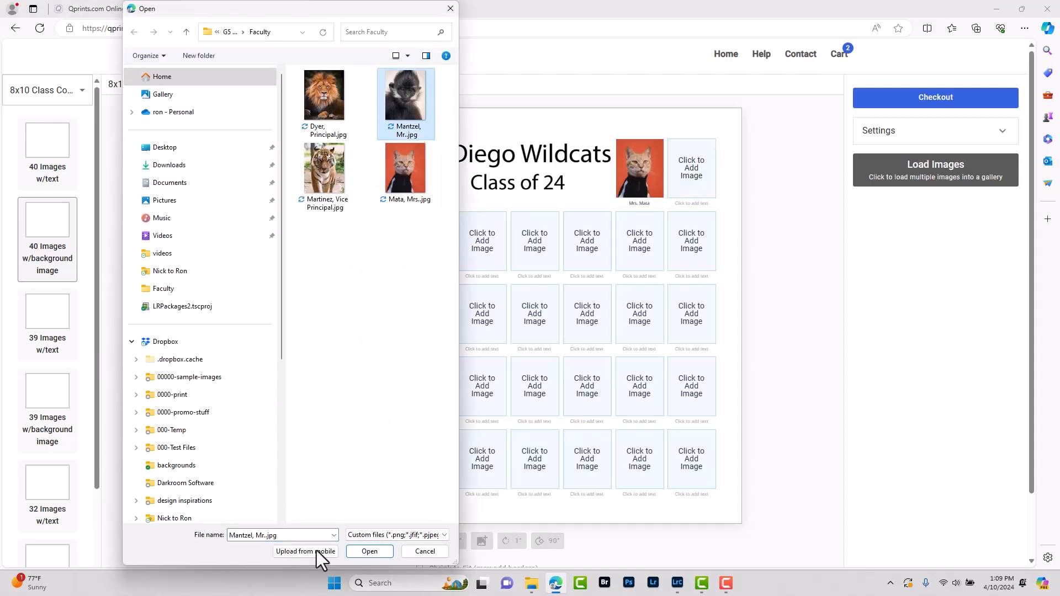
pyautogui.click(316, 551)
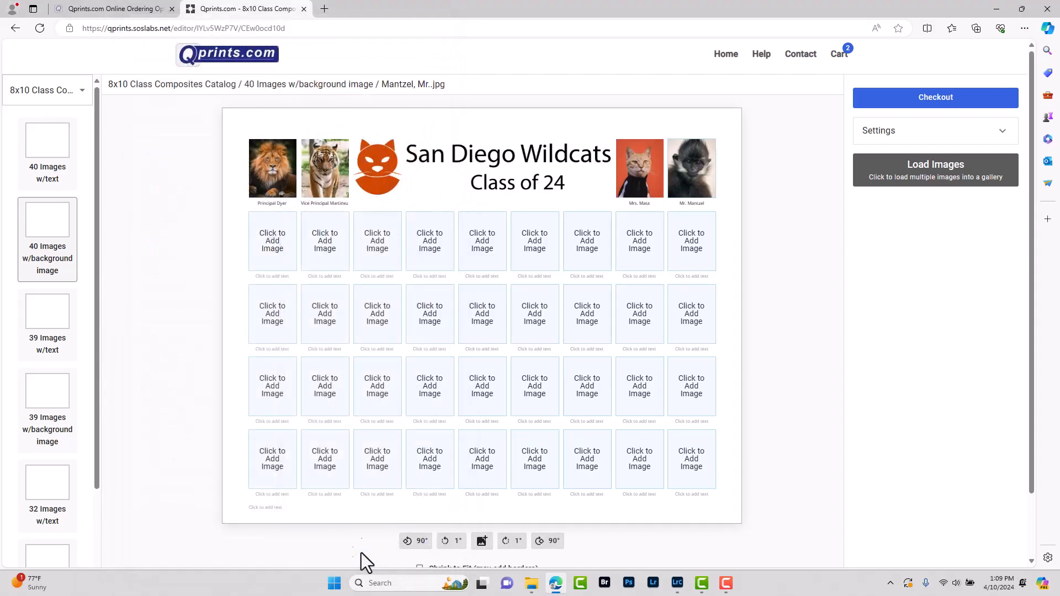
pyautogui.click(926, 185)
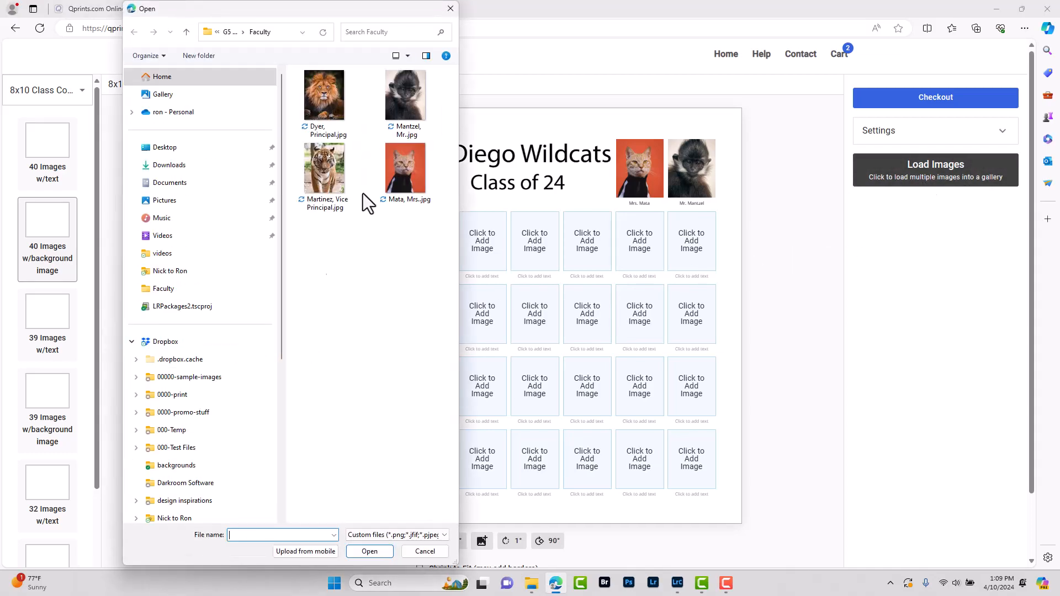
pyautogui.click(231, 29)
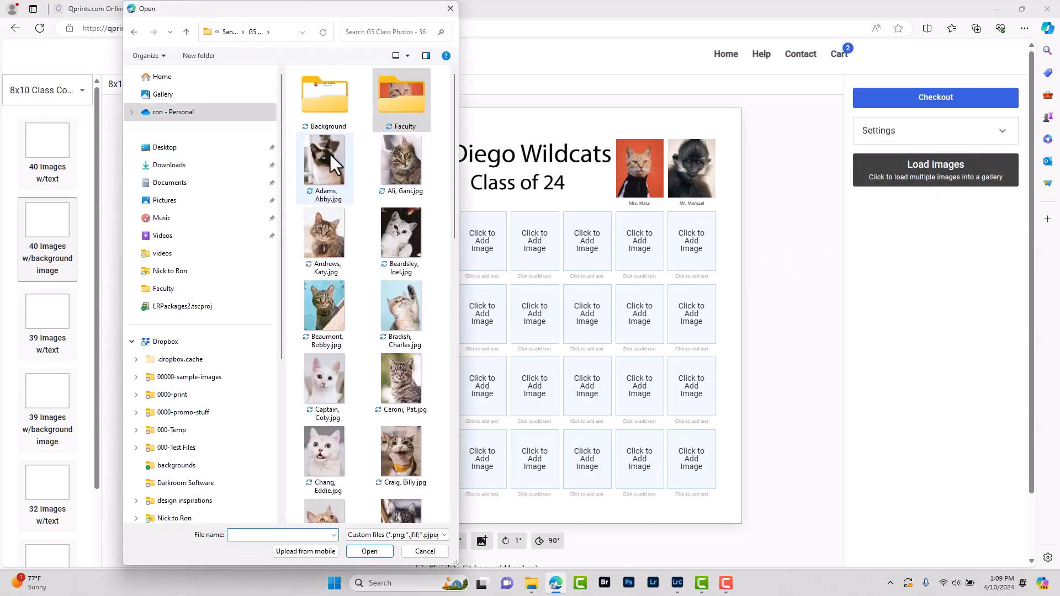
# Load all the G5 class photos, first through last, into the gallery
pyautogui.click(330, 157)
pyautogui.scroll(-10, 337, 221)
pyautogui.keyDown('shift'); pyautogui.click(402, 485); pyautogui.keyUp('shift')
pyautogui.click(369, 551)
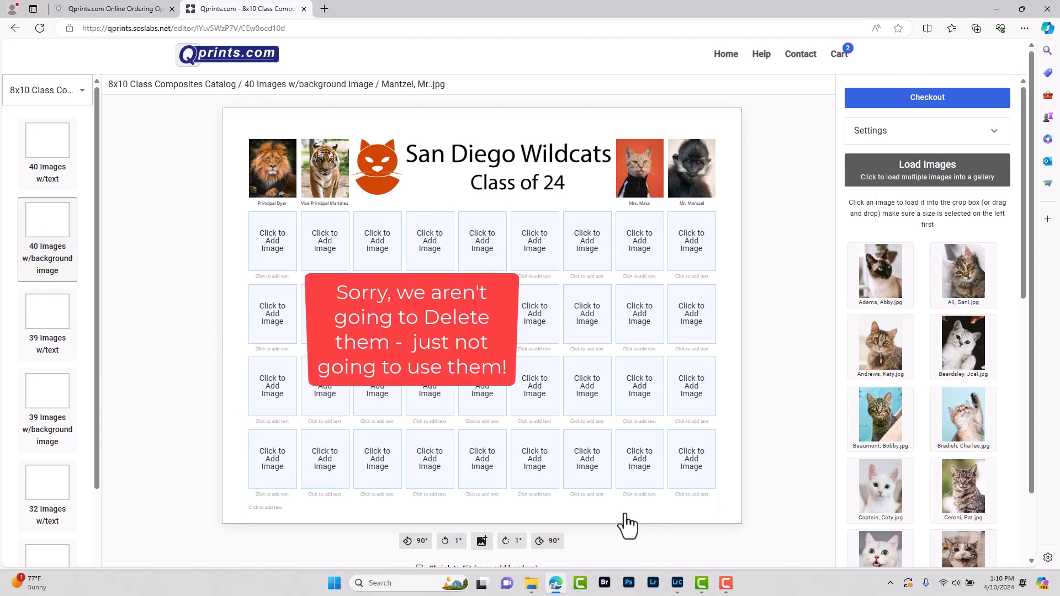
# Drag gallery photos into successive slots across the upper rows of the grid
pyautogui.moveTo(880, 276); pyautogui.dragTo(272, 241)
pyautogui.moveTo(963, 274); pyautogui.dragTo(324, 242)
pyautogui.moveTo(881, 345); pyautogui.dragTo(377, 241)
pyautogui.moveTo(963, 345); pyautogui.dragTo(430, 242)
pyautogui.moveTo(881, 417); pyautogui.dragTo(482, 241)
pyautogui.moveTo(963, 416); pyautogui.dragTo(534, 241)
pyautogui.moveTo(880, 489); pyautogui.dragTo(587, 241)
pyautogui.moveTo(340, 241); pyautogui.dragTo(331, 242)
pyautogui.moveTo(963, 323); pyautogui.dragTo(377, 241)
pyautogui.moveTo(880, 394); pyautogui.dragTo(430, 241)
pyautogui.moveTo(963, 395); pyautogui.dragTo(482, 241)
pyautogui.moveTo(885, 469); pyautogui.dragTo(535, 241)
pyautogui.moveTo(963, 466); pyautogui.dragTo(586, 241)
pyautogui.moveTo(881, 527); pyautogui.dragTo(639, 241)
# Fill row four's last two slots and the first five bottom-row slots with students
pyautogui.scroll(-4, 910, 386)
pyautogui.moveTo(634, 315); pyautogui.dragTo(636, 315)
pyautogui.moveTo(880, 495); pyautogui.dragTo(690, 315)
pyautogui.scroll(-3, 963, 327)
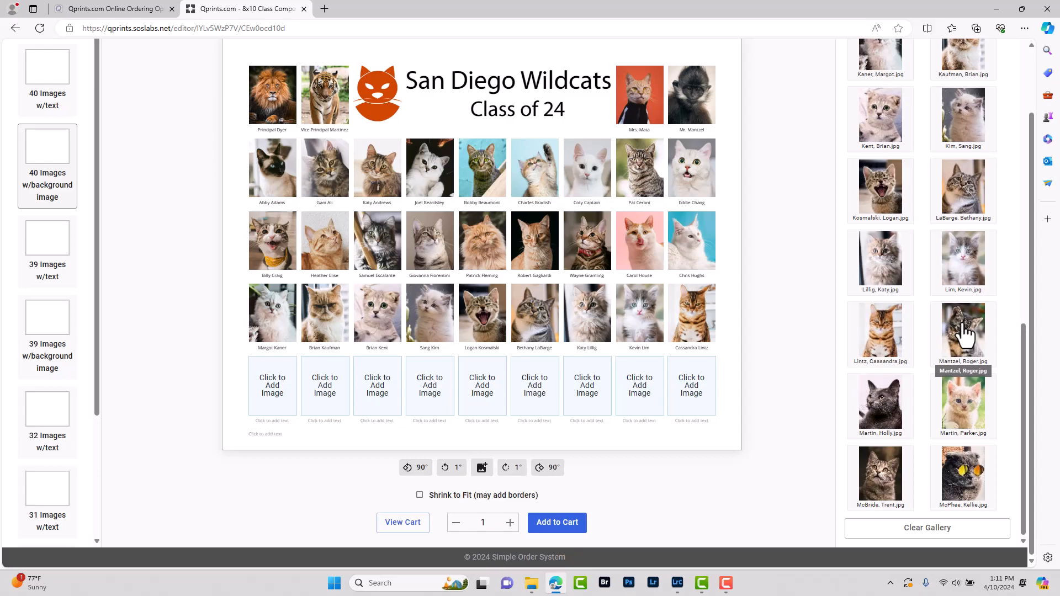
pyautogui.moveTo(964, 334); pyautogui.dragTo(267, 381)
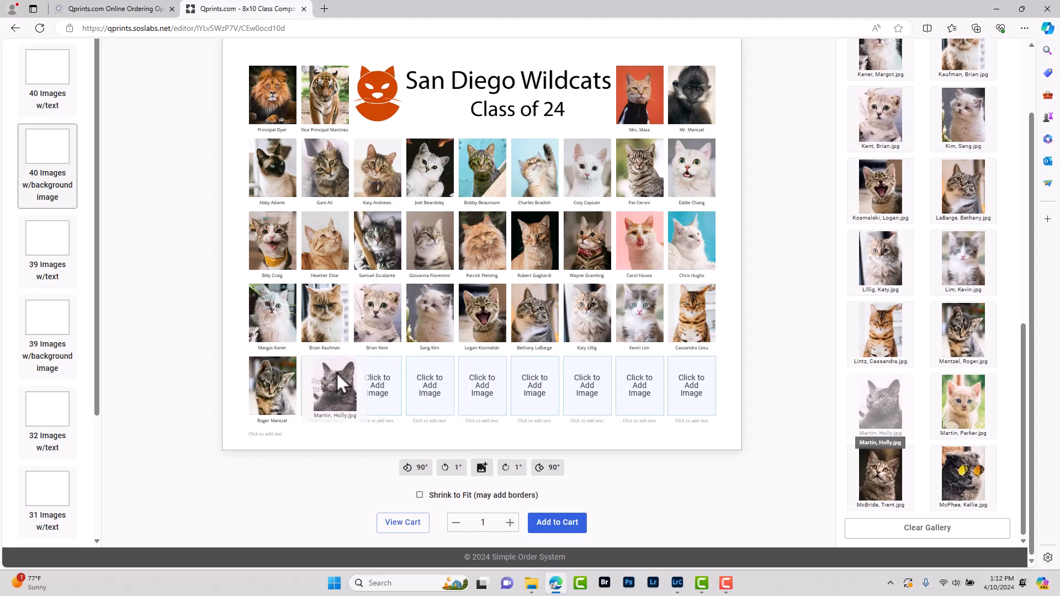
pyautogui.click(881, 403)
pyautogui.click(972, 408)
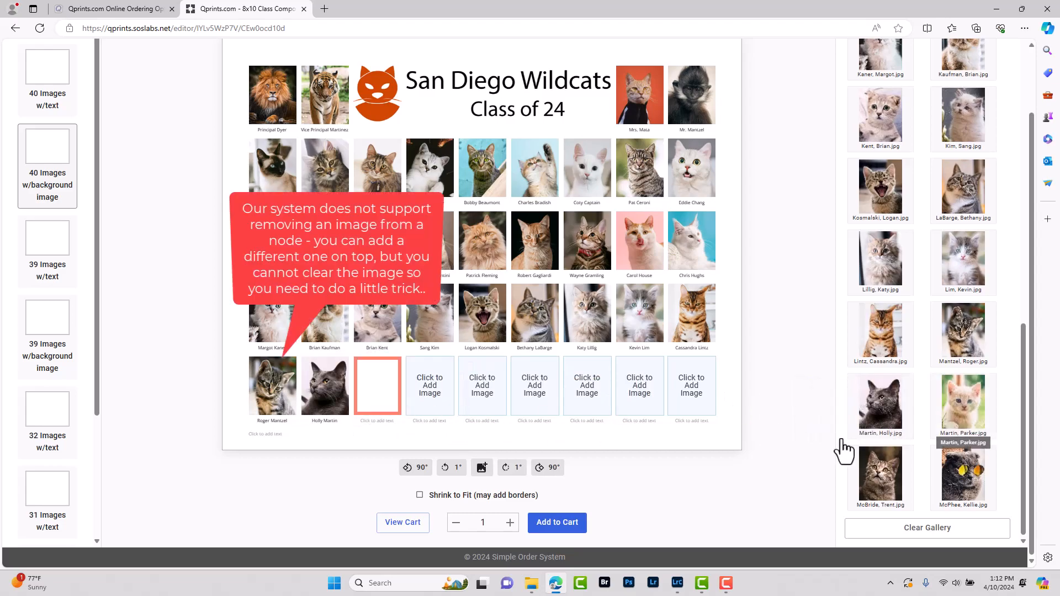
pyautogui.click(876, 480)
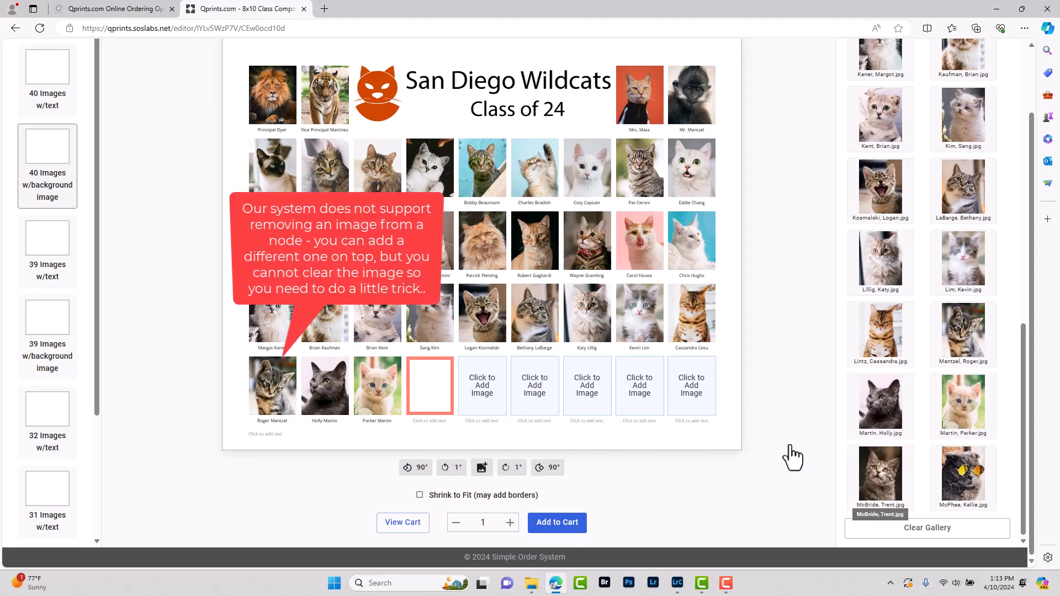
pyautogui.click(970, 478)
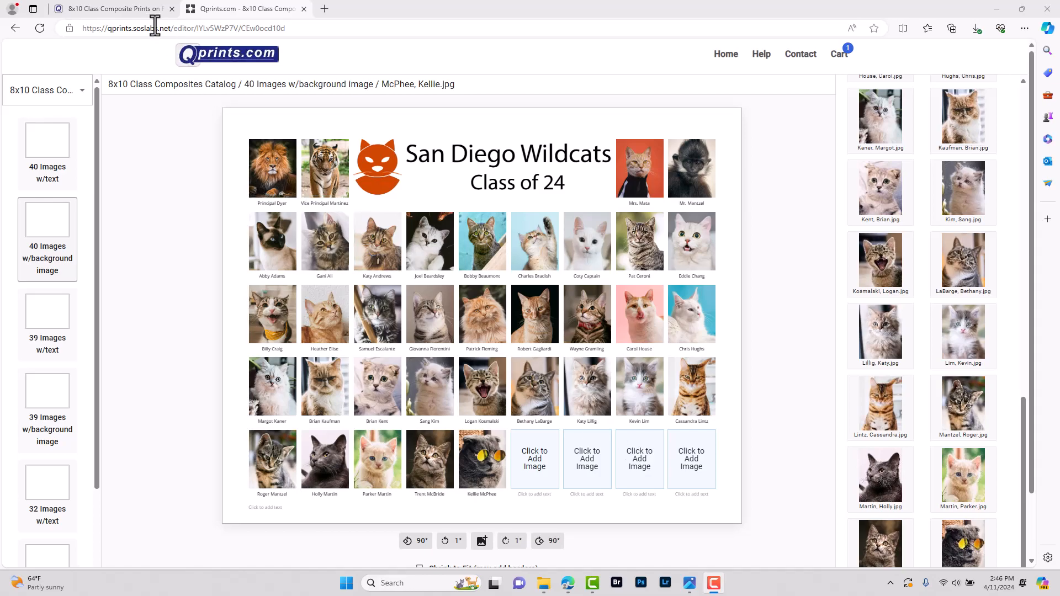
# Download the Transparent PNG file from the 'Can't Remove an Image from a Node' help section
pyautogui.click(107, 10)
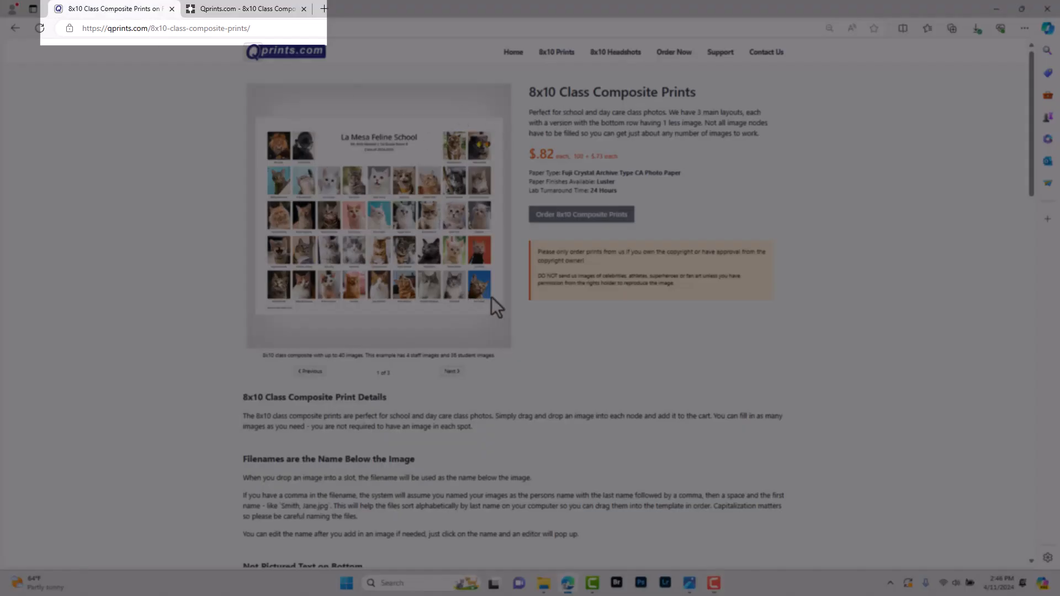
pyautogui.scroll(-8, 473, 354)
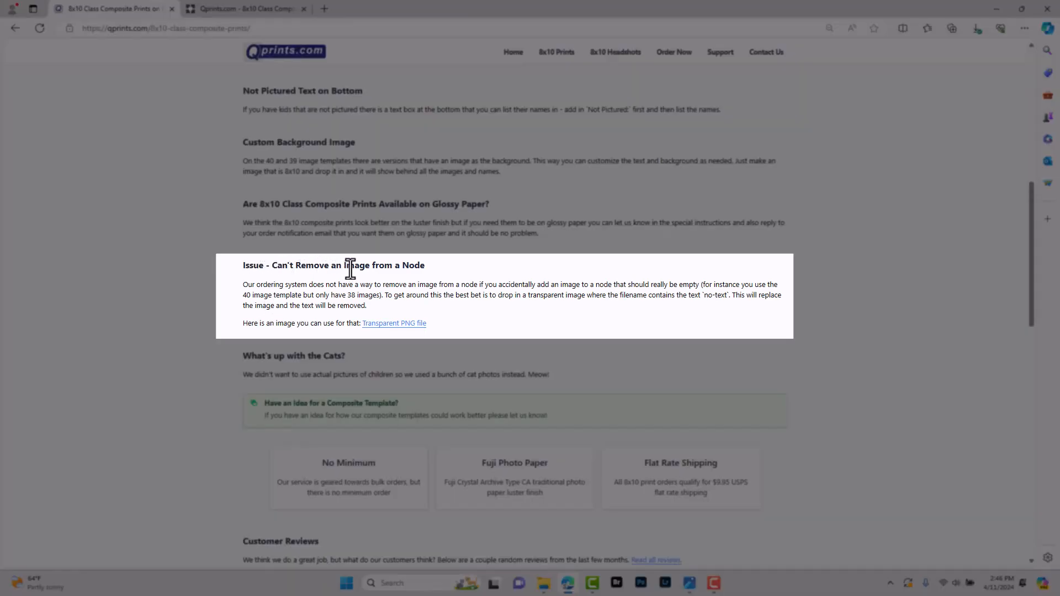
pyautogui.click(410, 326)
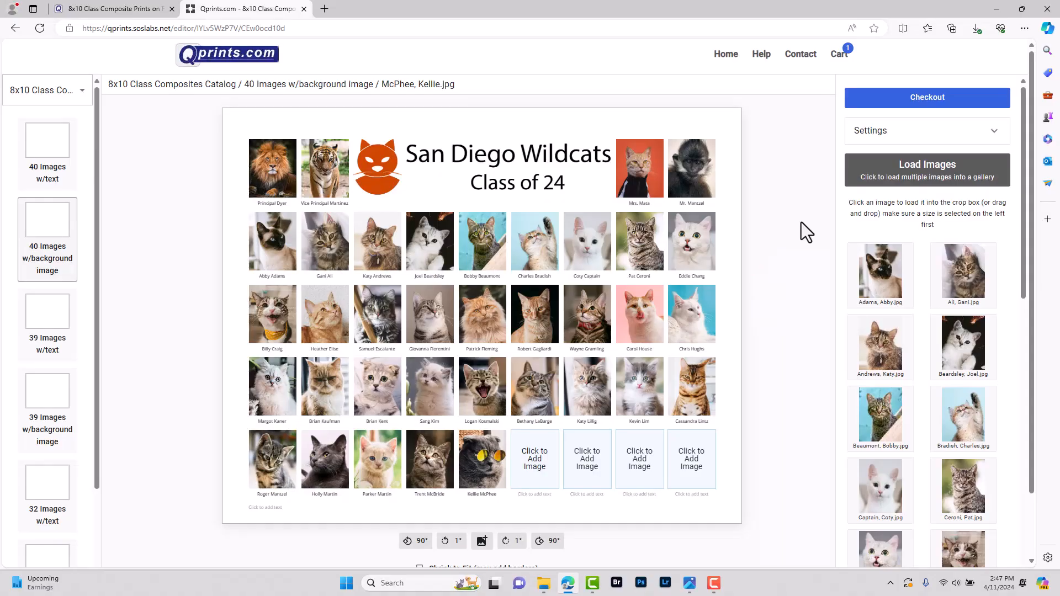
# Load no-text-transparent-image.png and use it to blank the first two bottom-row cells
pyautogui.click(863, 183)
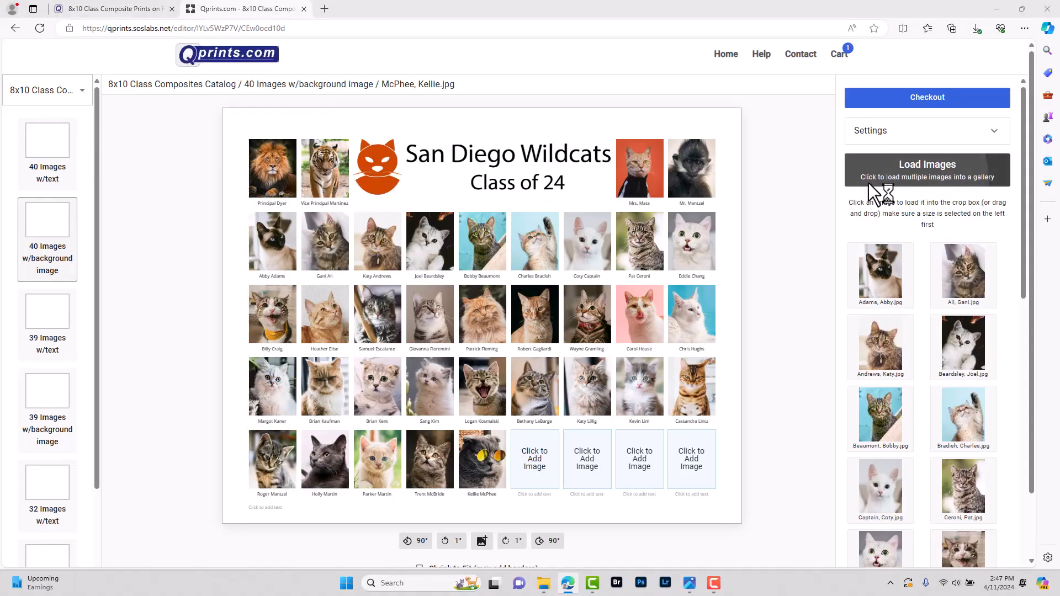
pyautogui.click(114, 30)
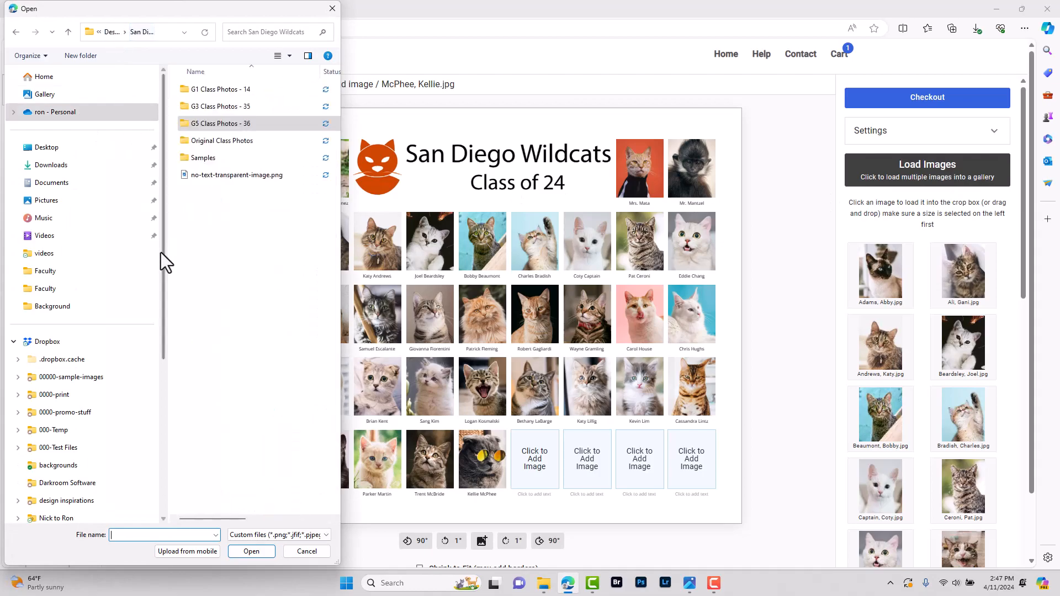
pyautogui.click(217, 176)
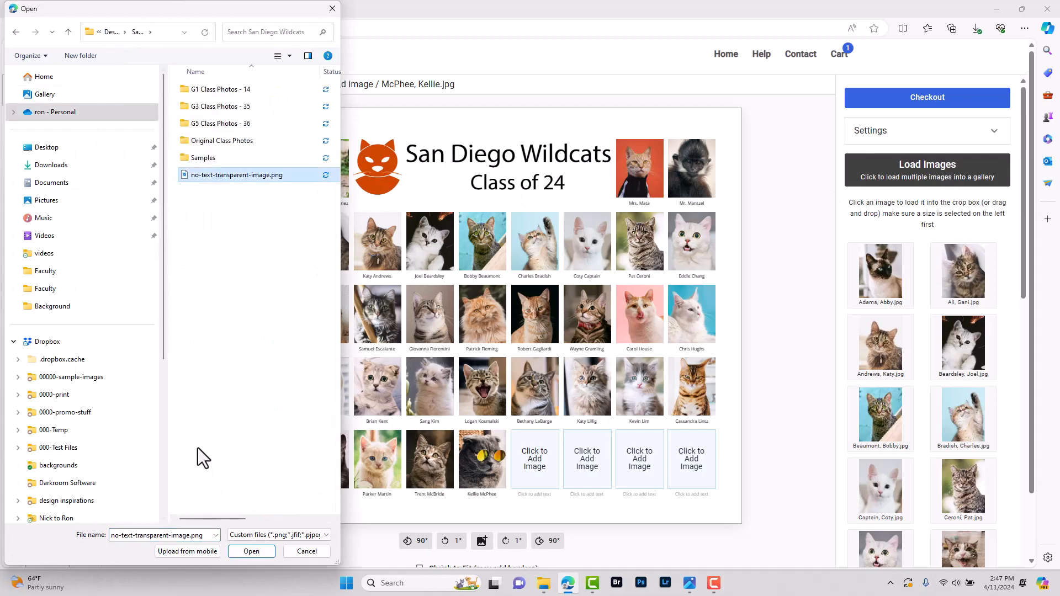
pyautogui.click(241, 552)
pyautogui.scroll(-1, 1017, 372)
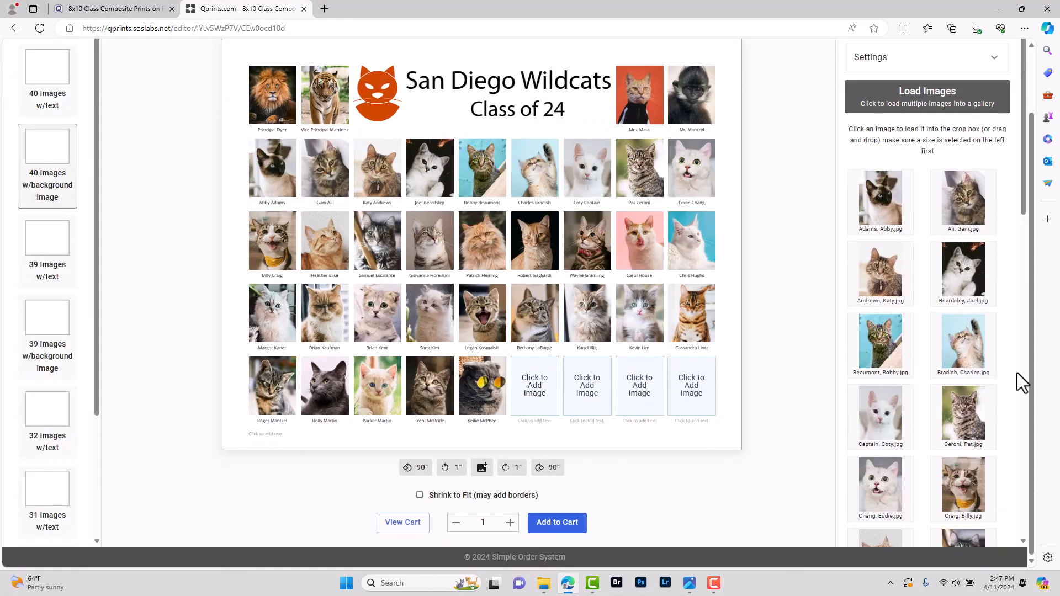
pyautogui.scroll(-15, 945, 408)
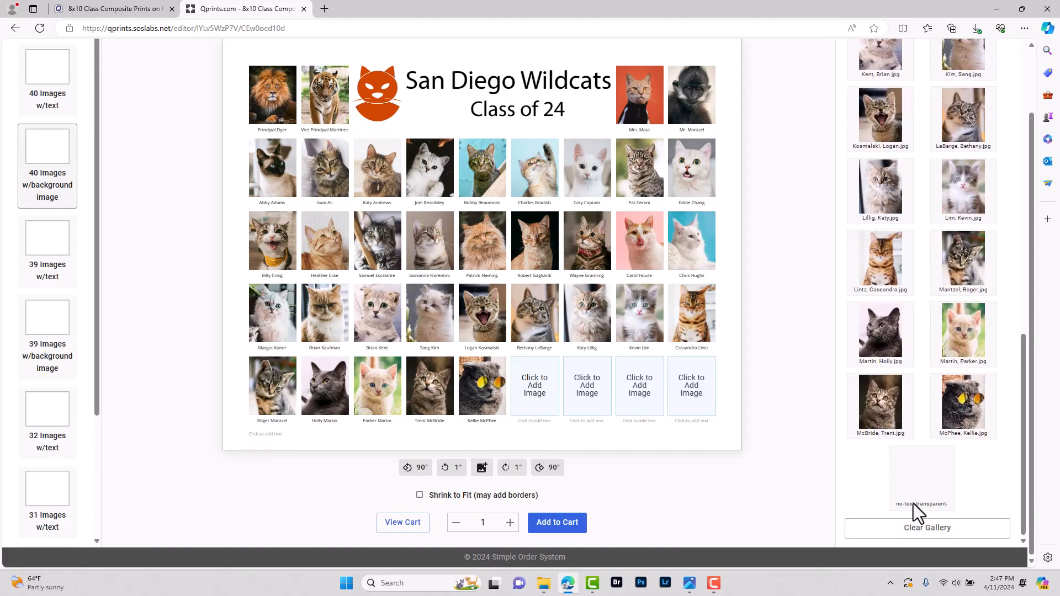
pyautogui.moveTo(914, 486); pyautogui.dragTo(279, 407)
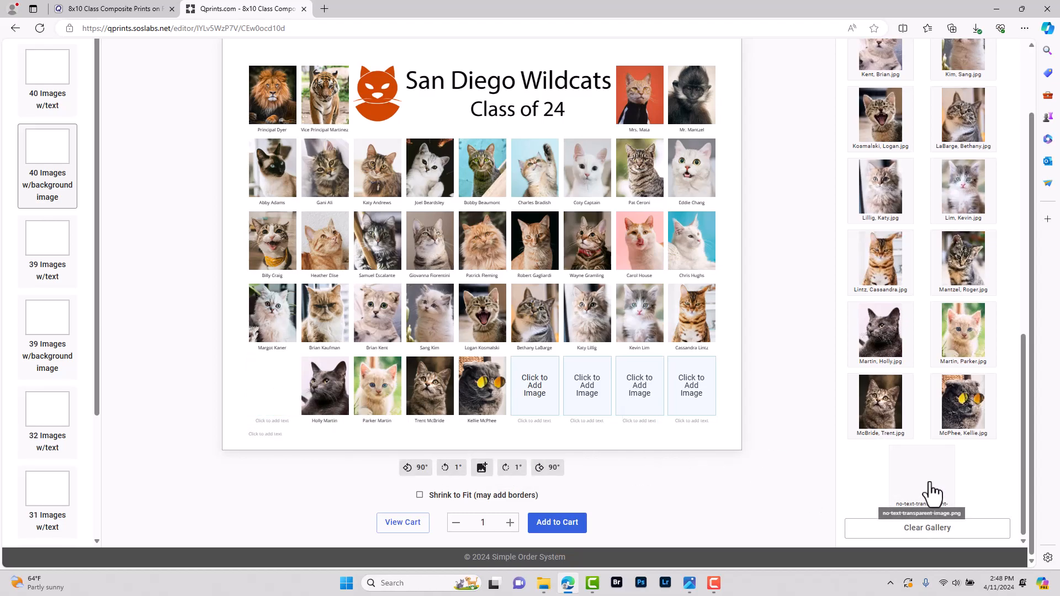
pyautogui.moveTo(931, 491); pyautogui.dragTo(314, 396)
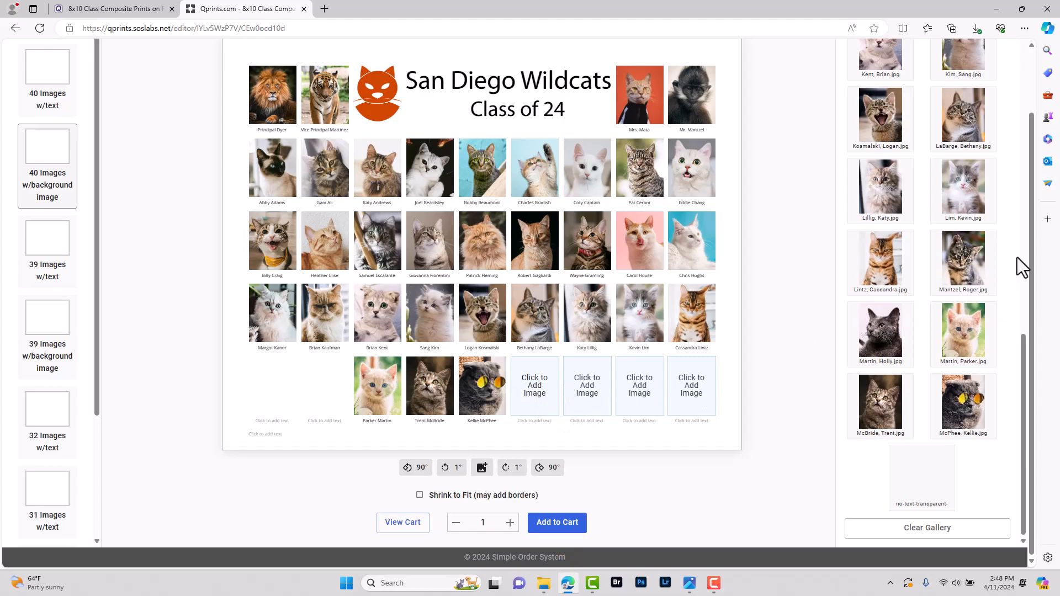
# Move the last five students' photos into bottom-row cells three to seven
pyautogui.moveTo(976, 256); pyautogui.dragTo(381, 389)
pyautogui.moveTo(883, 334); pyautogui.dragTo(433, 389)
pyautogui.moveTo(967, 334); pyautogui.dragTo(485, 389)
pyautogui.moveTo(883, 404); pyautogui.dragTo(536, 389)
pyautogui.moveTo(965, 404); pyautogui.dragTo(588, 389)
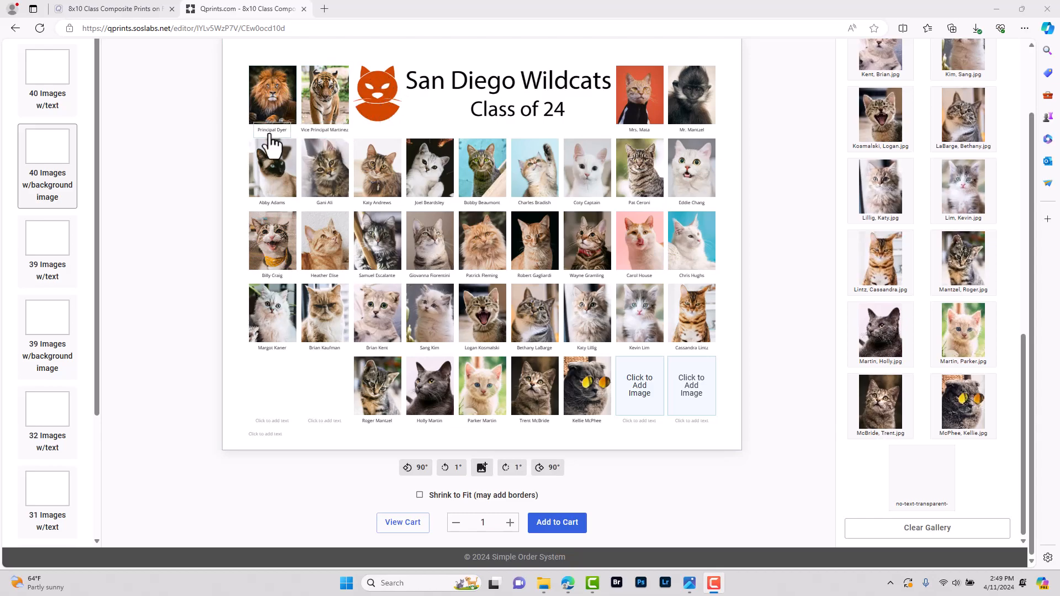
pyautogui.scroll(15, 877, 405)
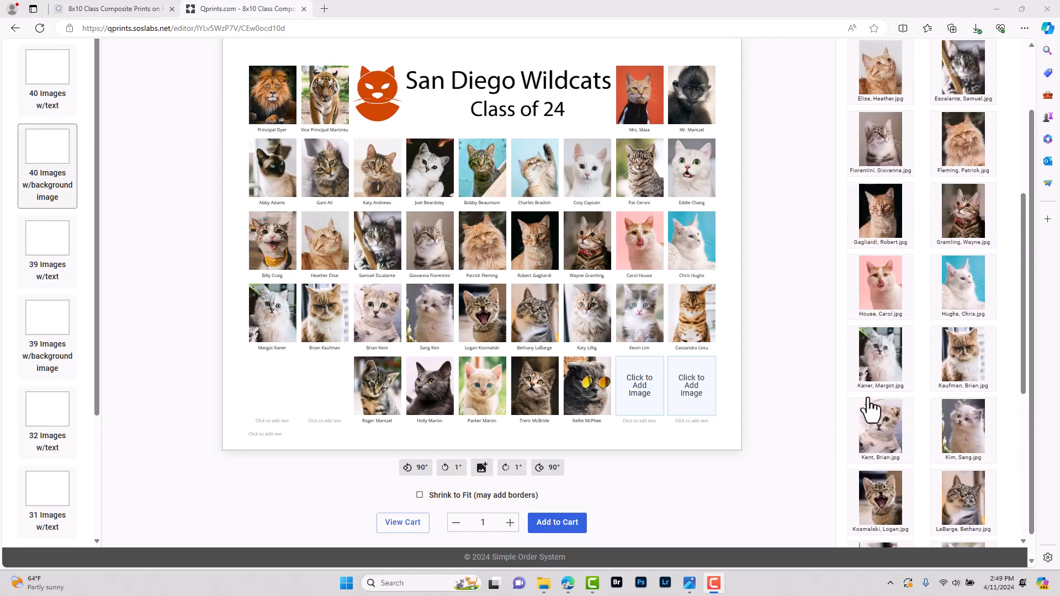
# In the composite settings, set Image 1's stroke colour to black
pyautogui.scroll(2, 662, 331)
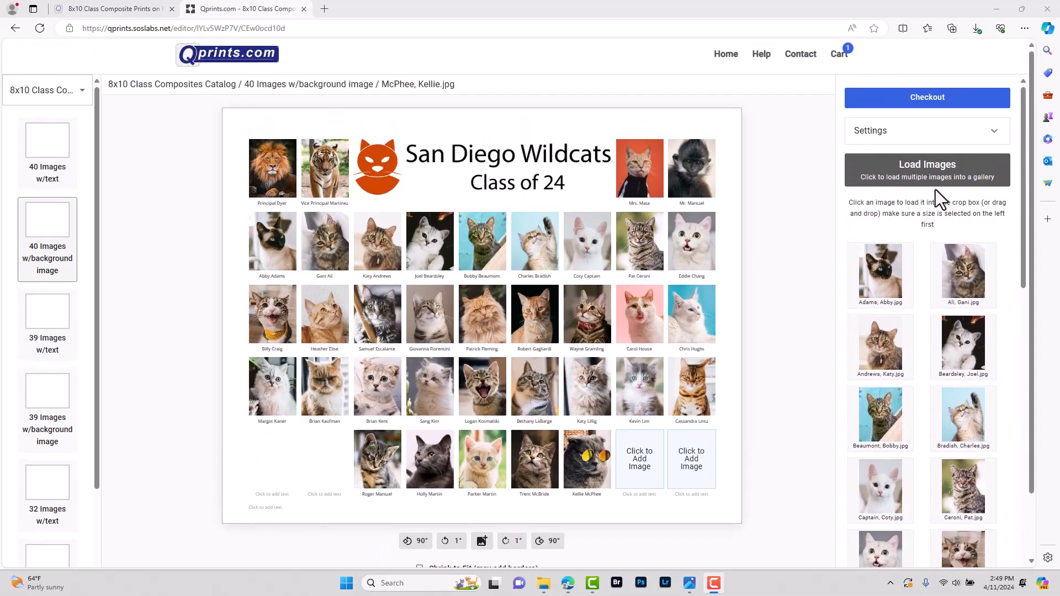
pyautogui.click(985, 137)
pyautogui.scroll(-1, 946, 203)
pyautogui.scroll(-20, 939, 212)
pyautogui.scroll(-20, 930, 227)
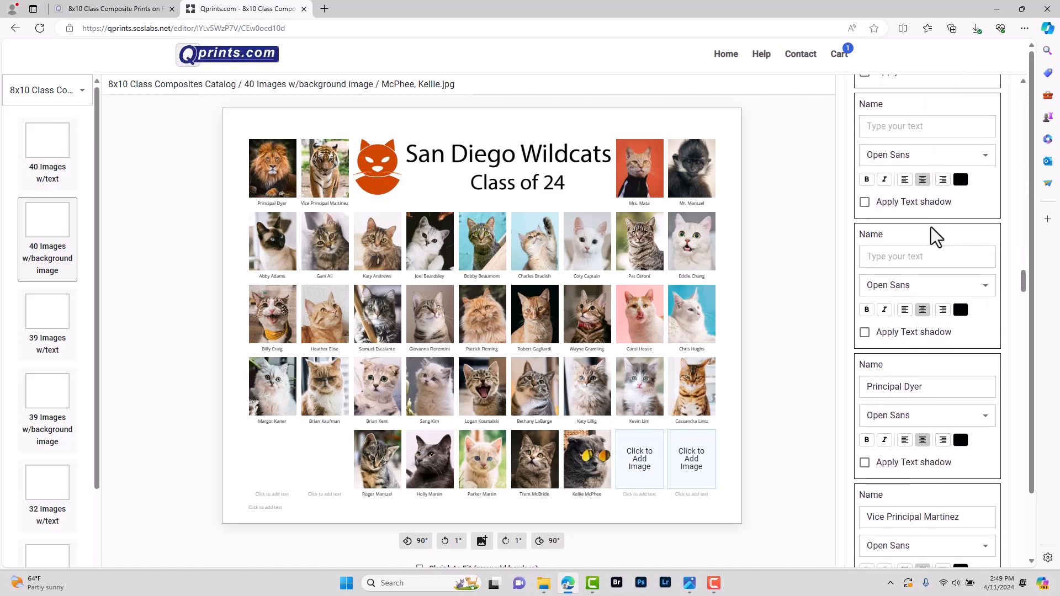
pyautogui.scroll(-12, 930, 227)
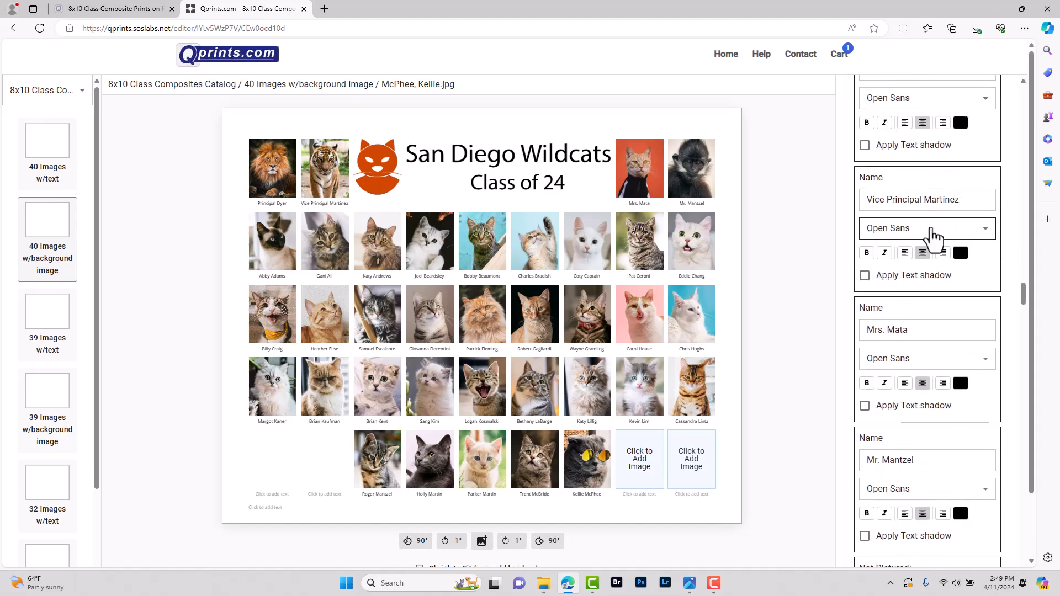
pyautogui.scroll(-2, 933, 238)
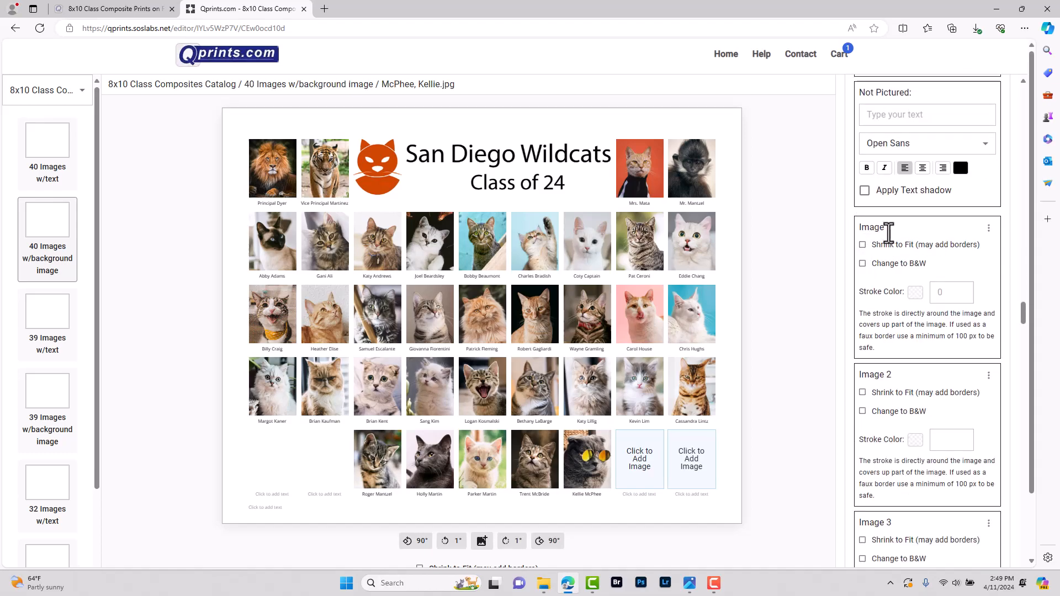
pyautogui.click(914, 292)
pyautogui.moveTo(890, 285)
pyautogui.mouseDown()
pyautogui.moveTo(819, 297)
pyautogui.moveTo(812, 317)
pyautogui.mouseUp()
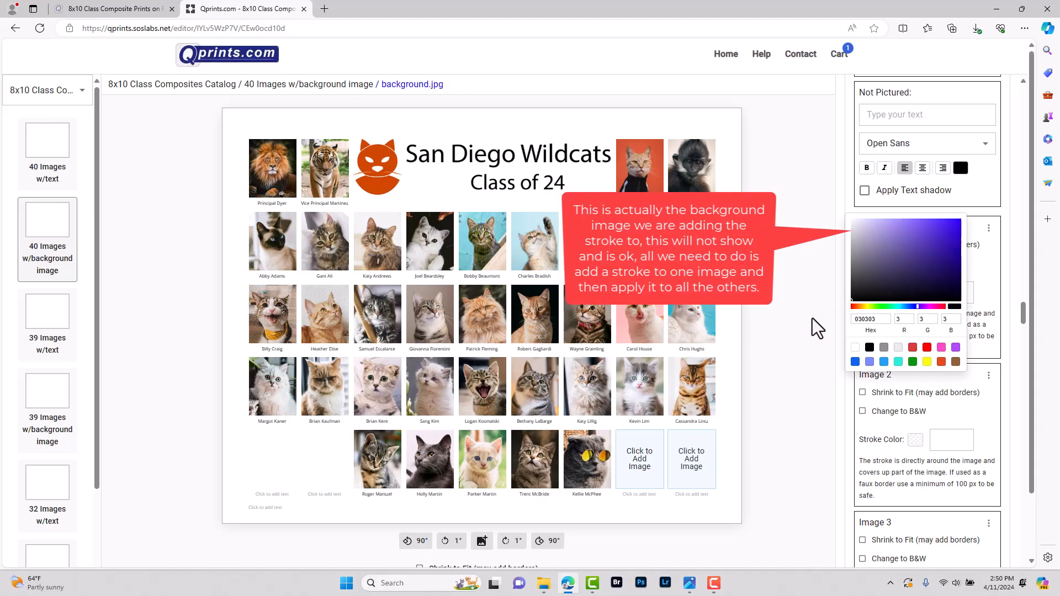
pyautogui.click(819, 381)
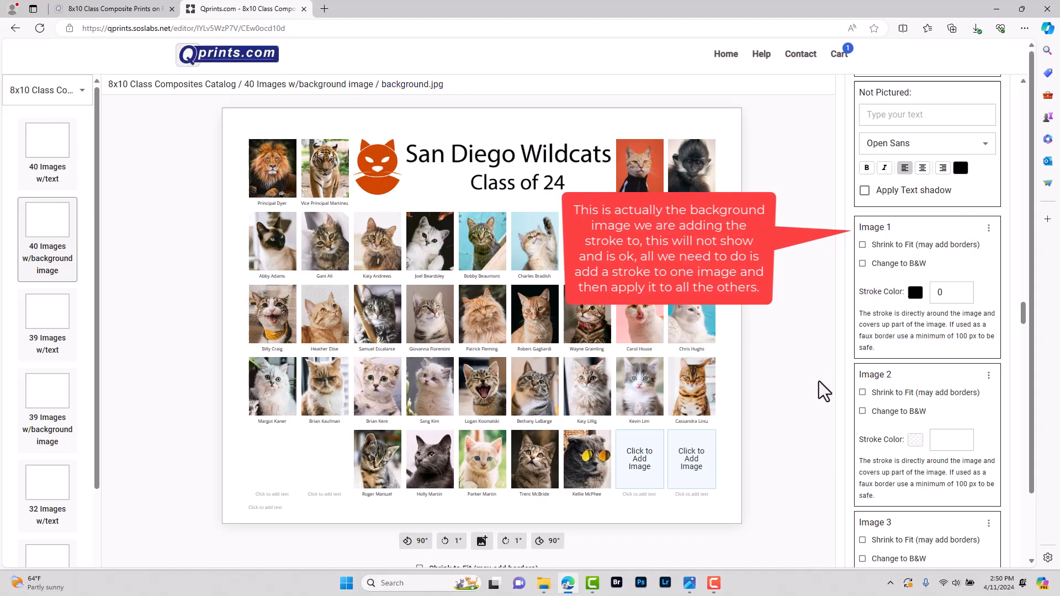
# Make Image 1's stroke 3 pixels wide and apply it to all image nodes
pyautogui.click(961, 289)
pyautogui.click(961, 289)
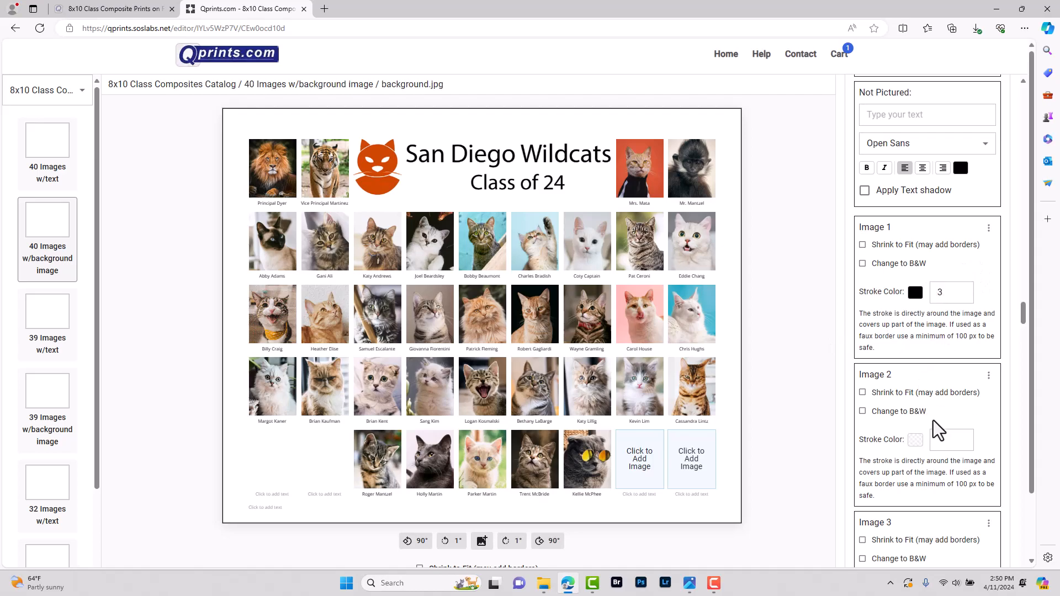
pyautogui.click(988, 229)
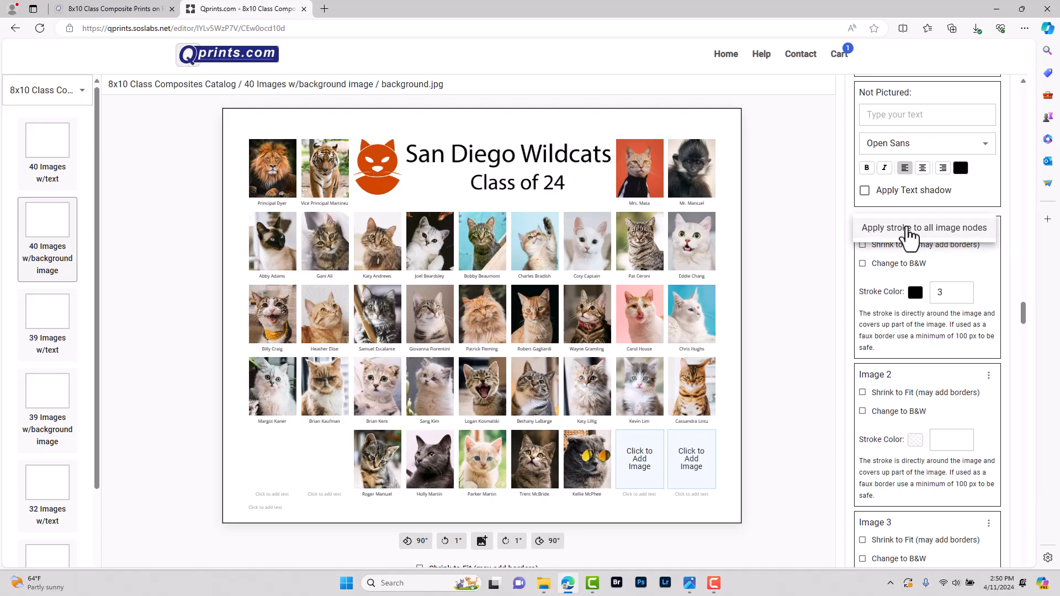
pyautogui.click(908, 228)
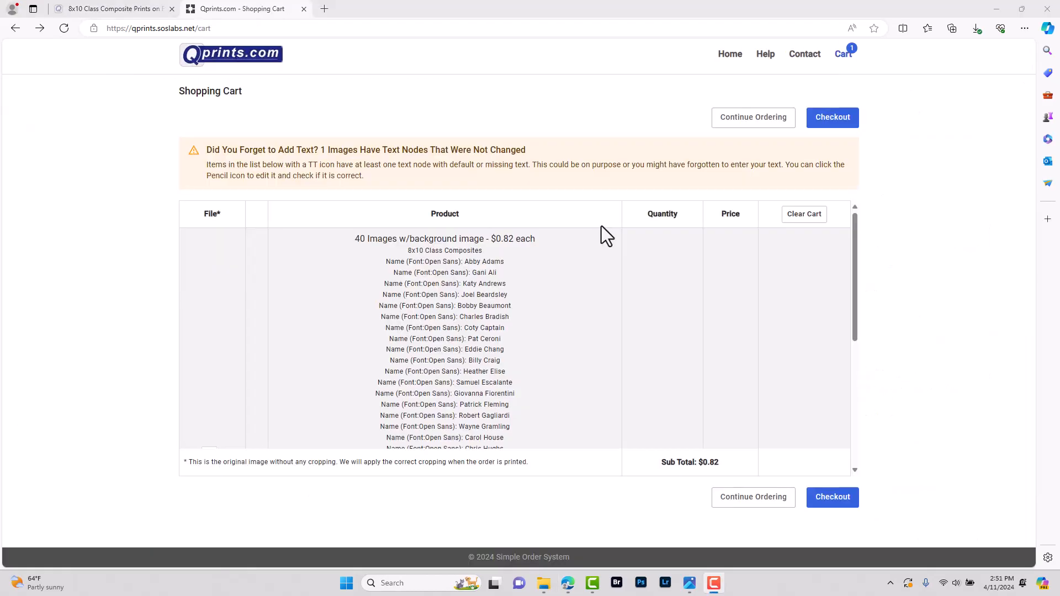
# Edit the 41-image-node background composite from the cart with its Edit Cropping pencil
pyautogui.scroll(-3, 617, 256)
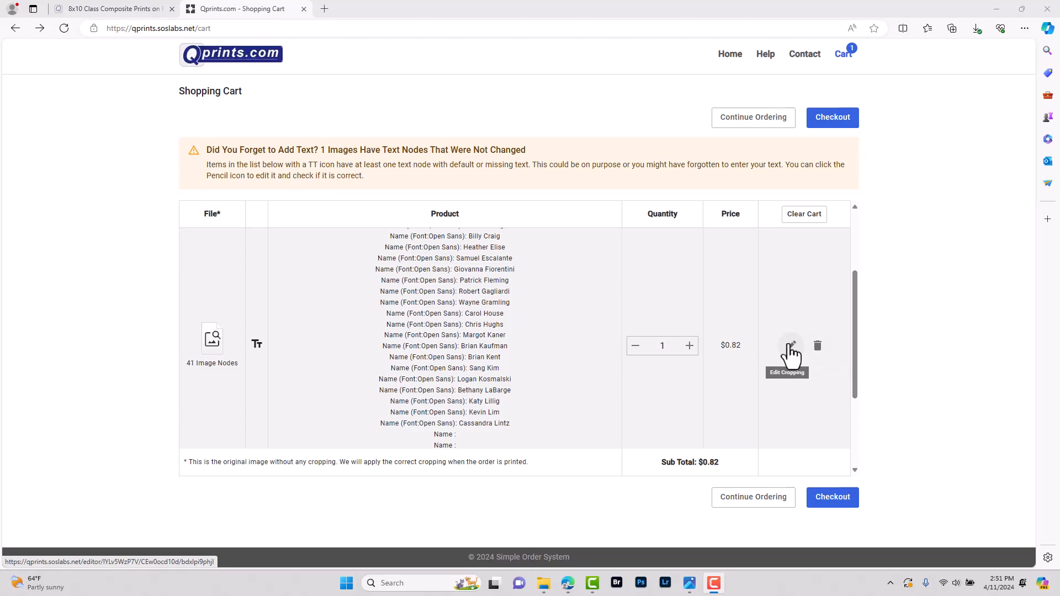
pyautogui.click(791, 345)
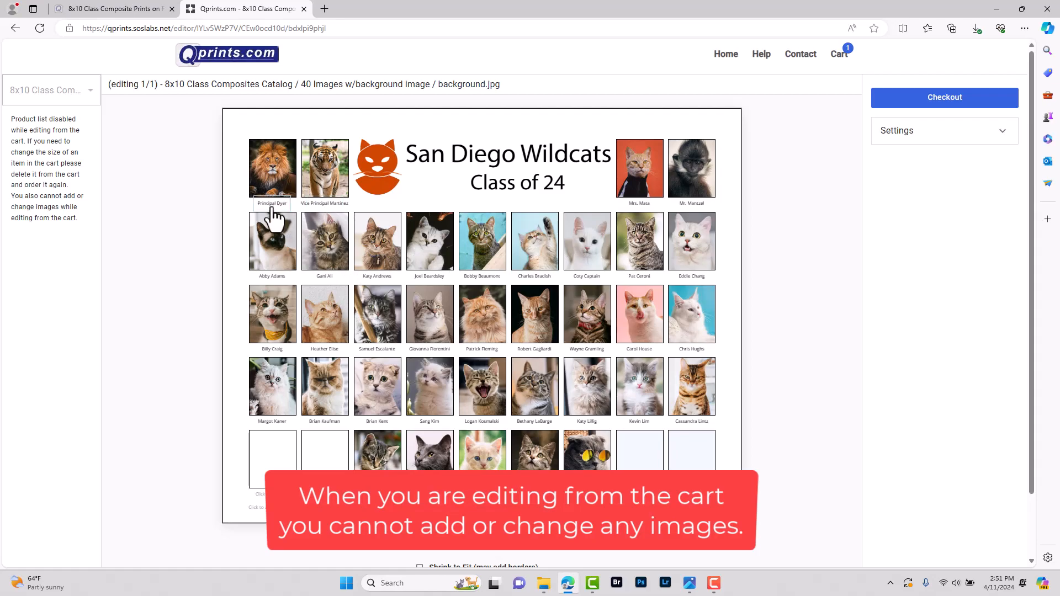
# Review the principal's name text and several student and teacher photos on the composite
pyautogui.click(272, 205)
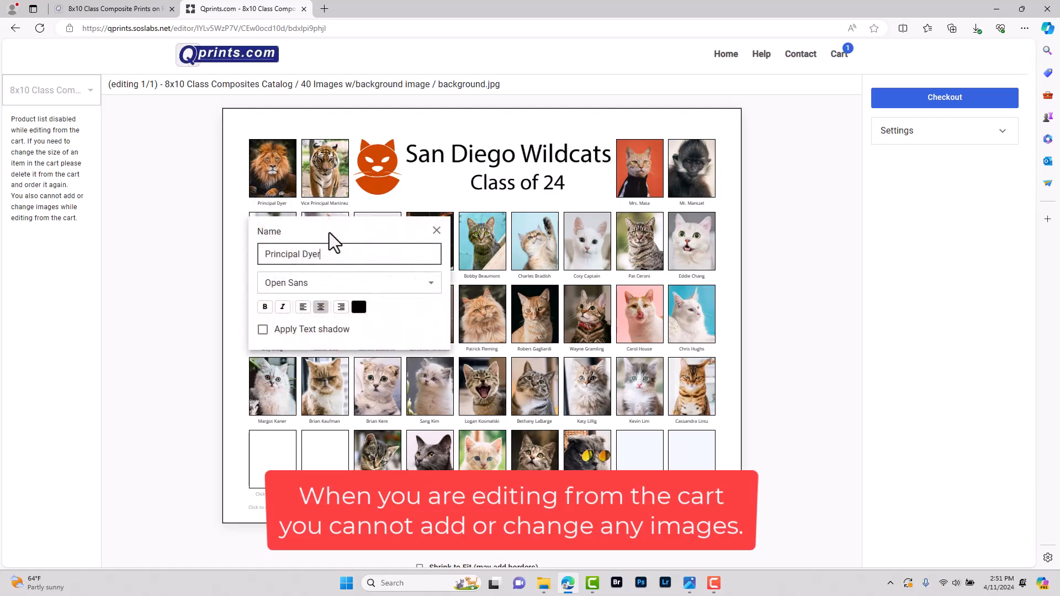
pyautogui.click(436, 230)
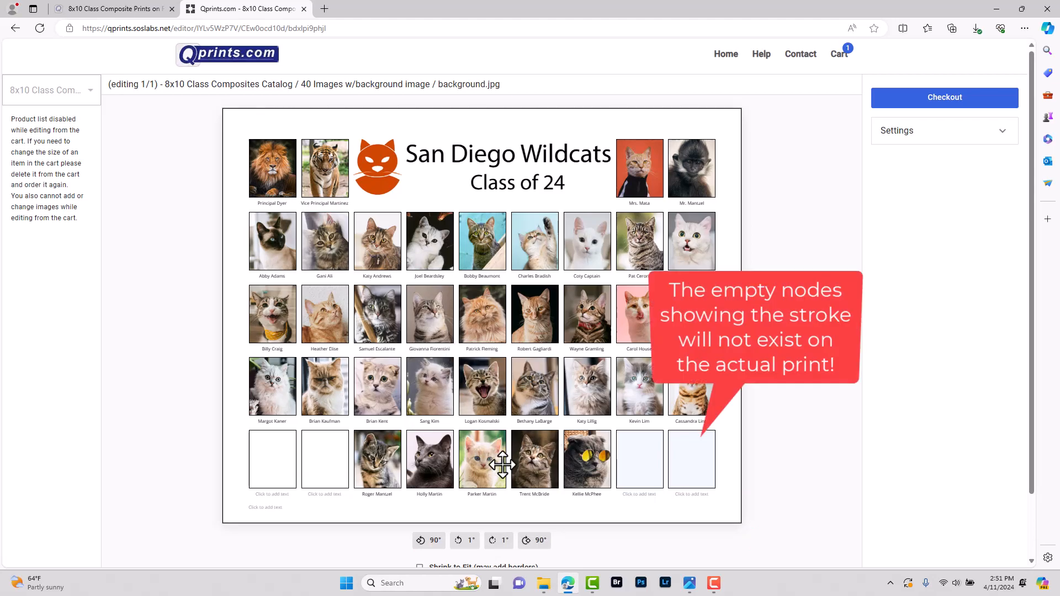
pyautogui.click(488, 448)
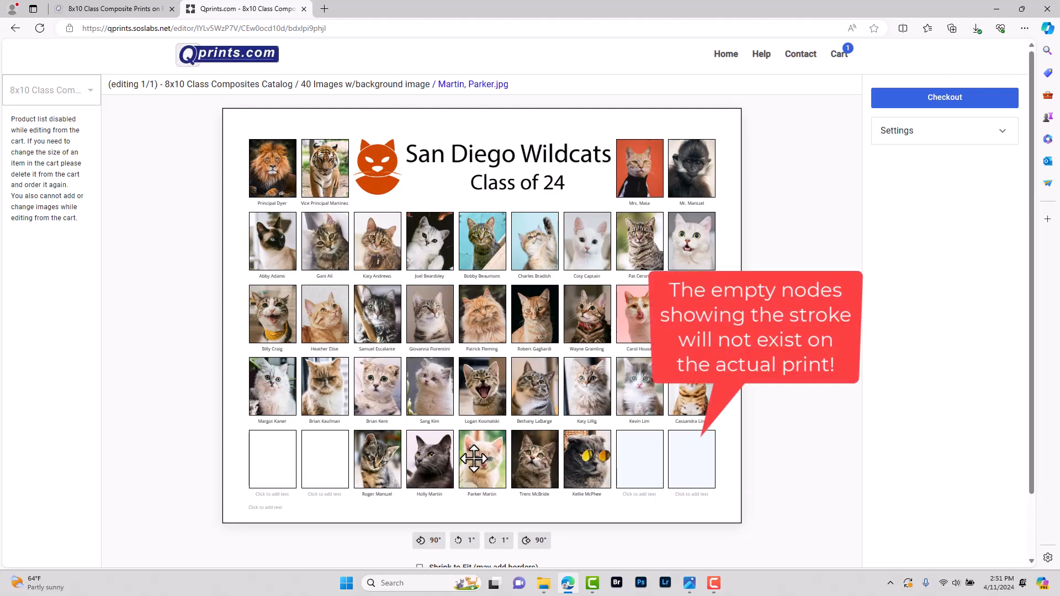
pyautogui.click(689, 176)
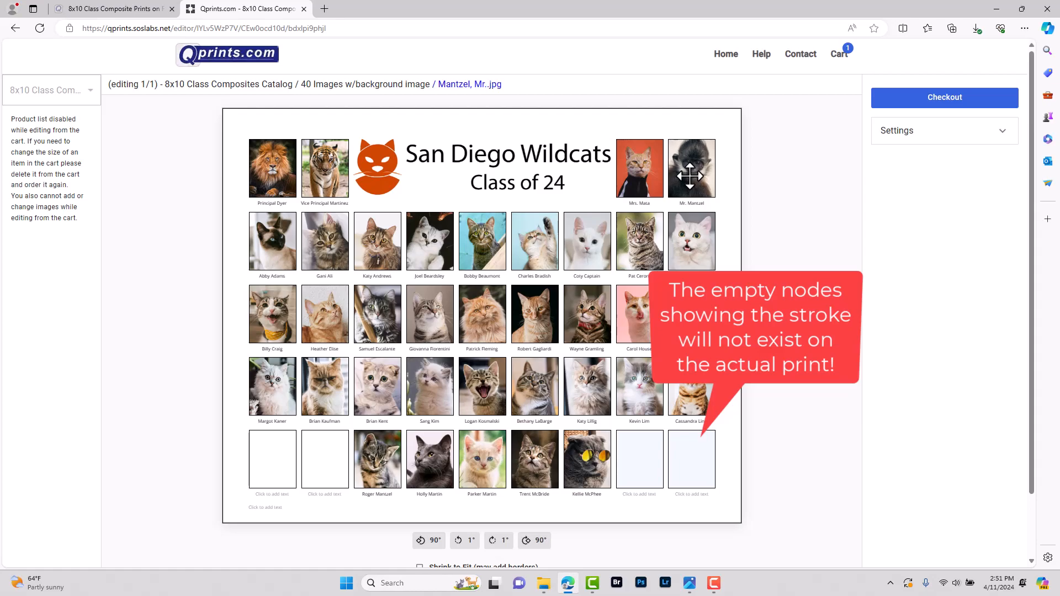
pyautogui.click(484, 243)
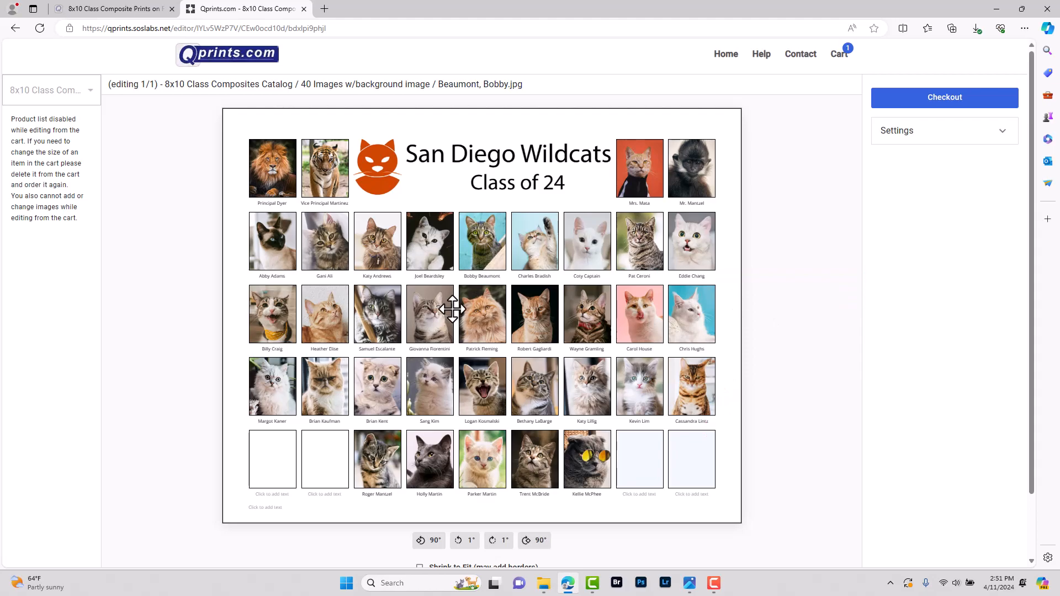
# Go from the composite editor to the shopping cart and proceed to checkout
pyautogui.scroll(2, 497, 160)
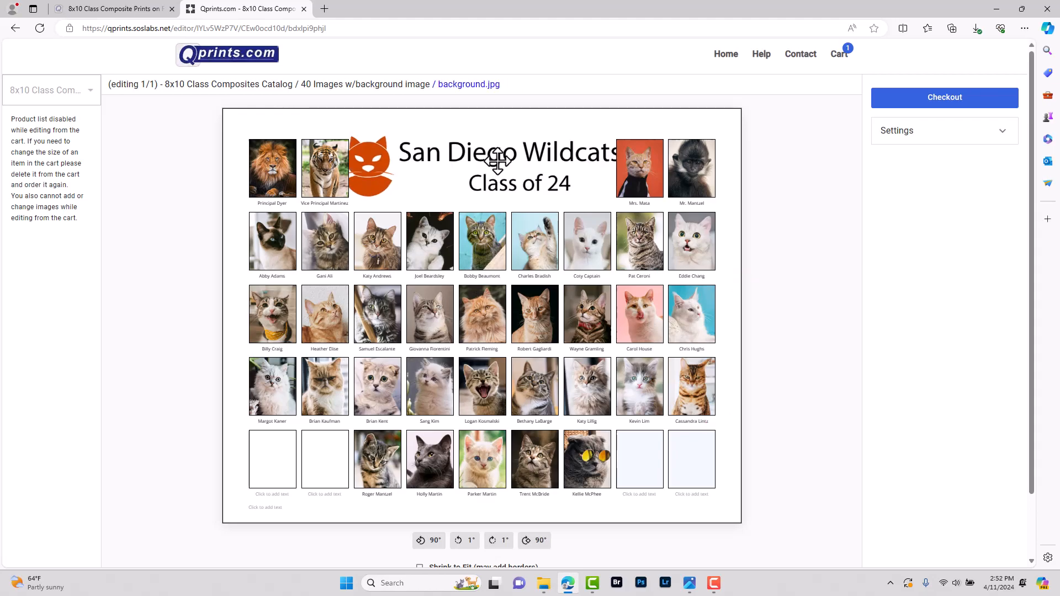
pyautogui.scroll(-2, 465, 153)
pyautogui.scroll(2, 465, 153)
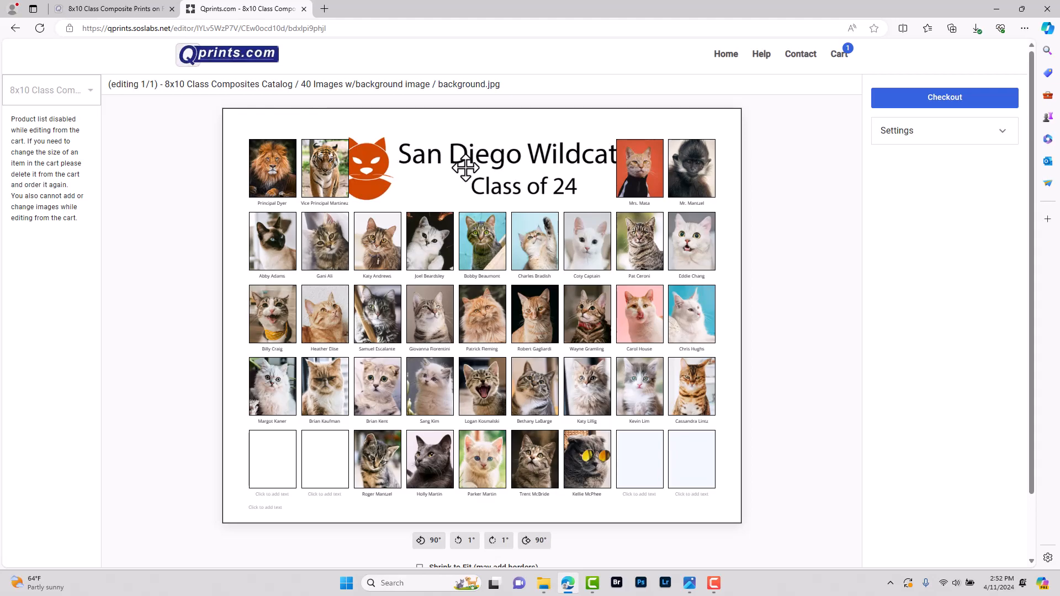
pyautogui.scroll(-1, 465, 167)
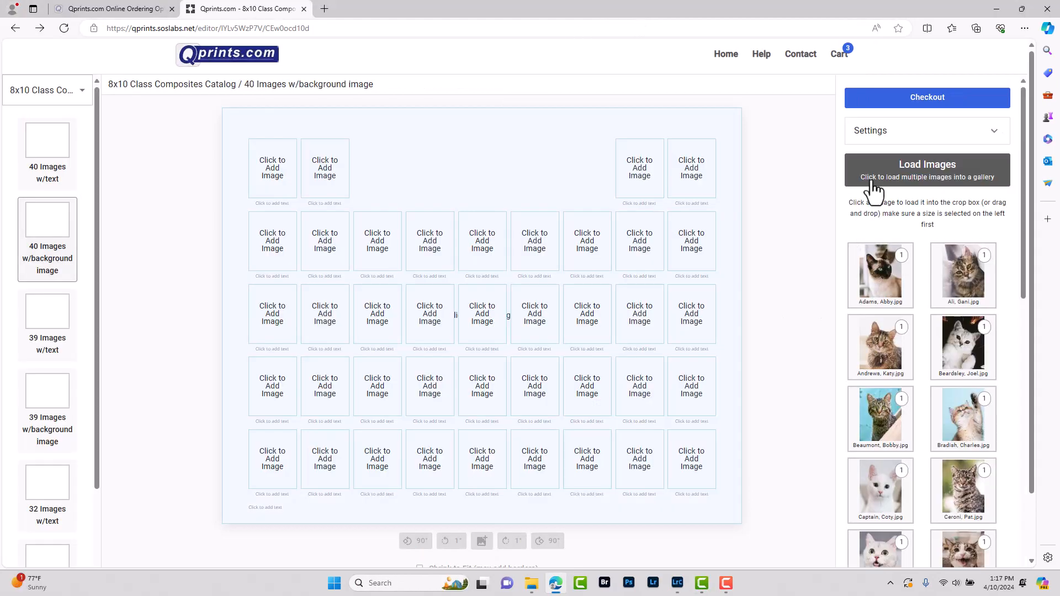
pyautogui.click(837, 55)
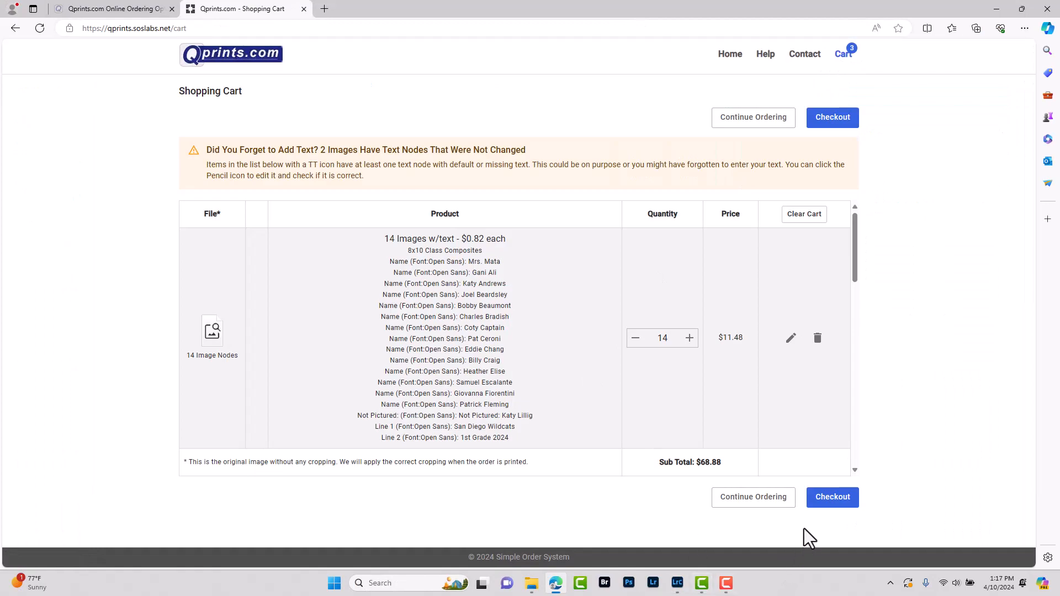
pyautogui.click(830, 500)
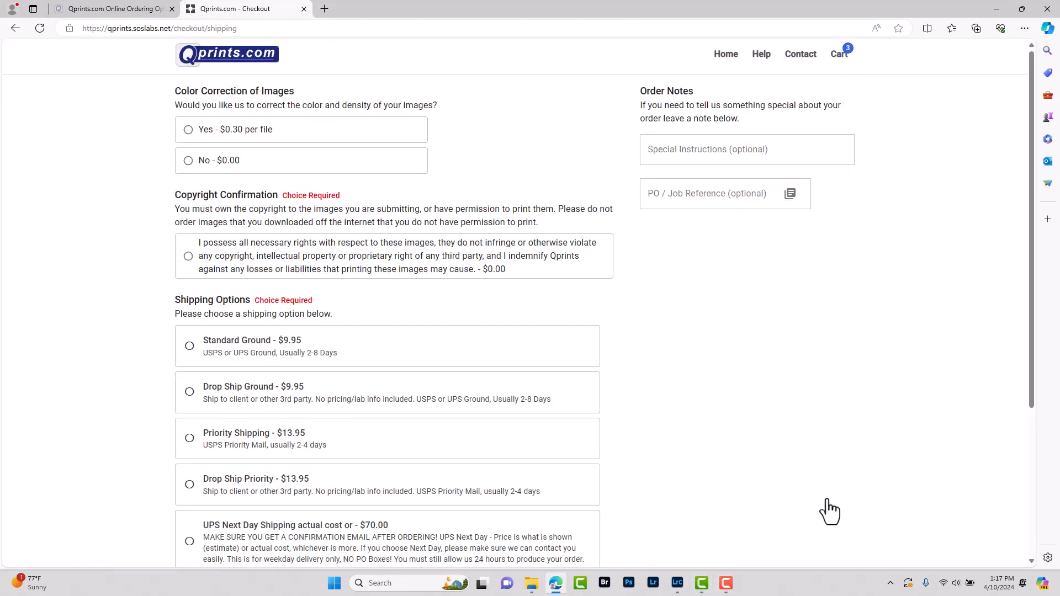